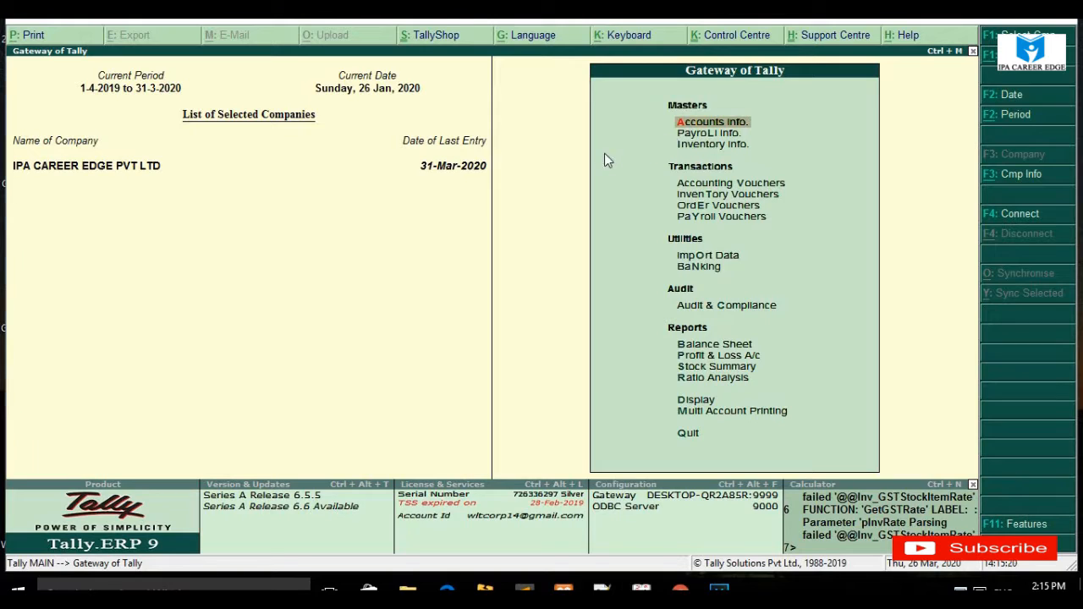
Open the company's Accounting Features settings
key(Down)
key(Down)
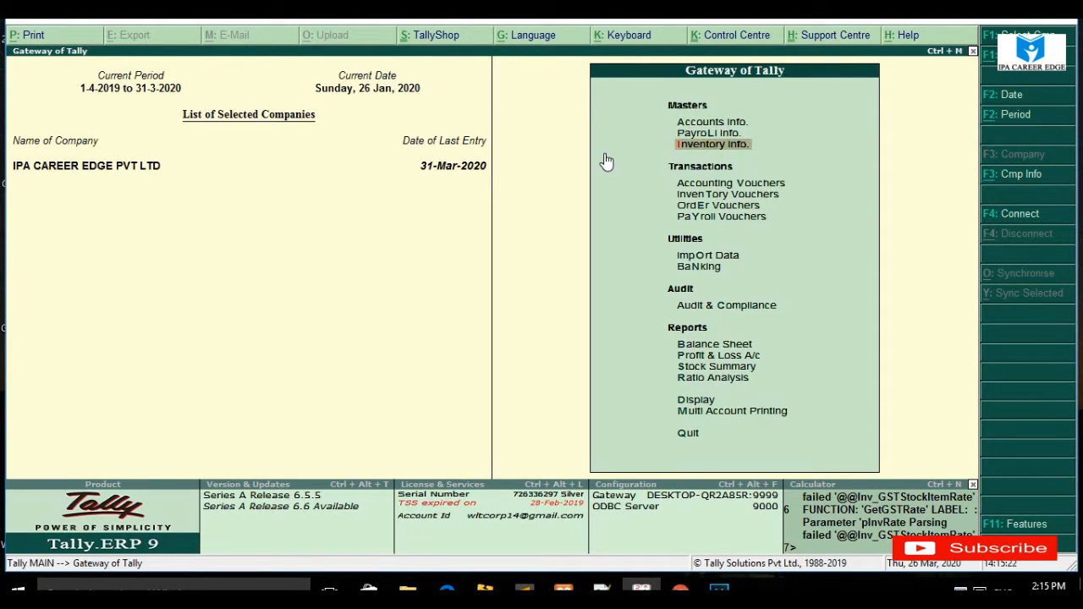
key(F11)
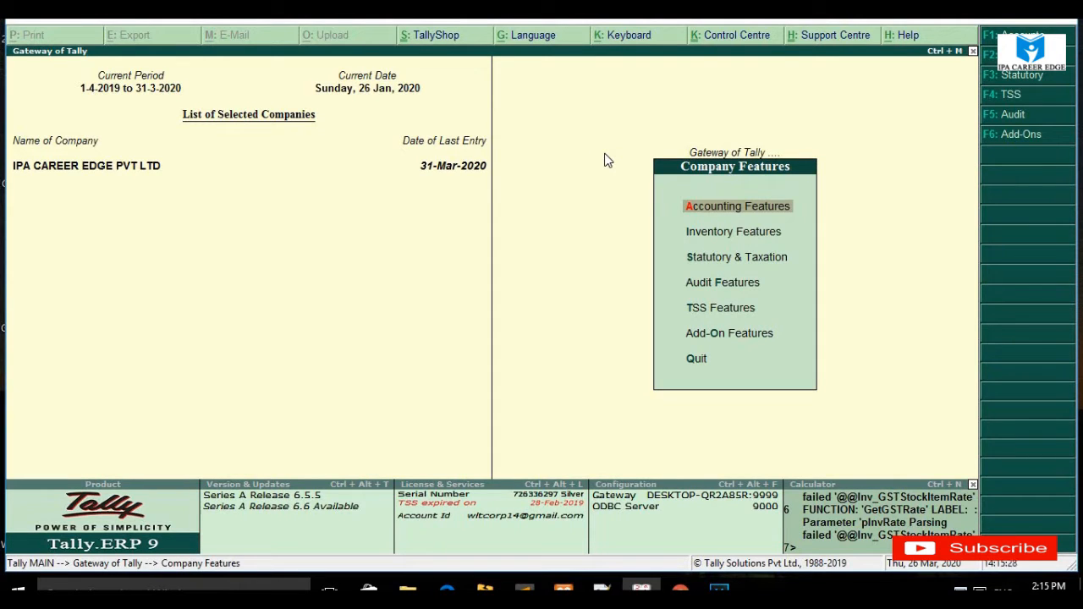
key(Return)
key(Escape)
key(y)
click(756, 216)
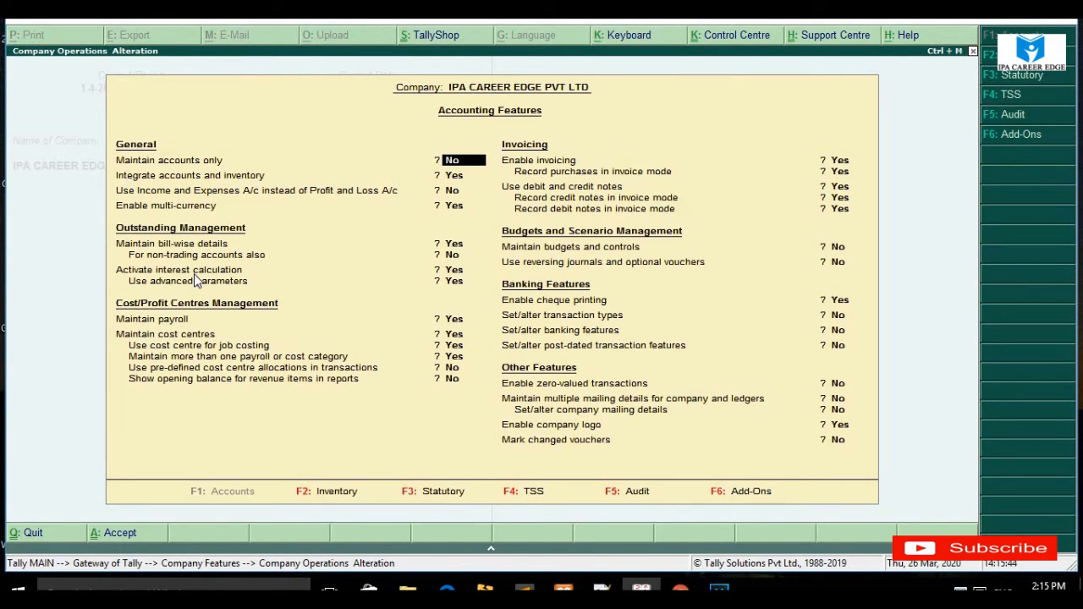
Keep interest calculation with advanced parameters set to Yes, save the accounting features and return to the Gateway of Tally
click(458, 273)
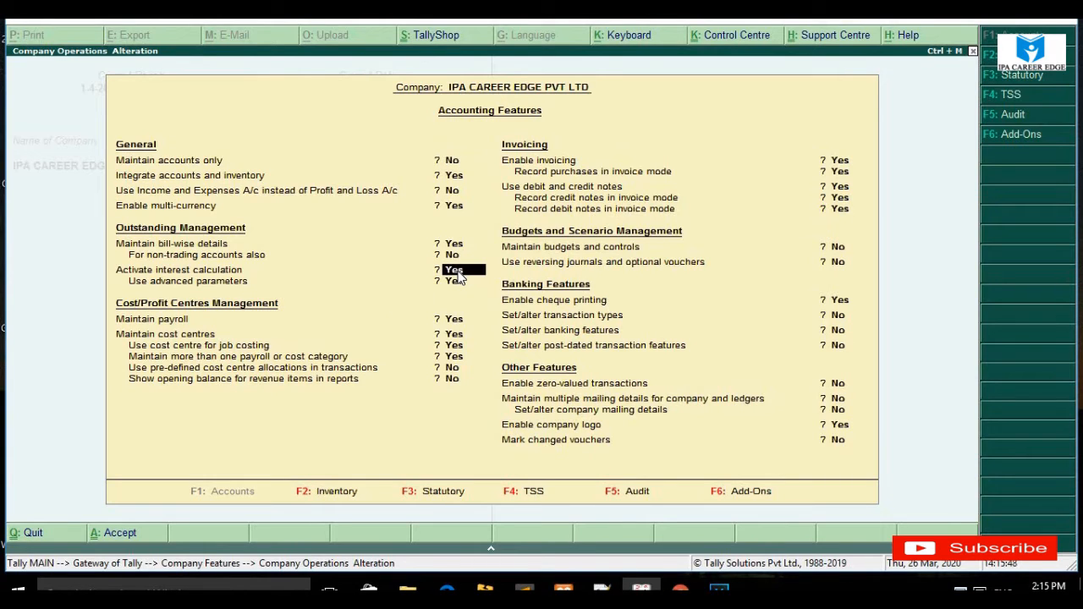
key(Return)
key(Return)
key(Return)
key(Return)
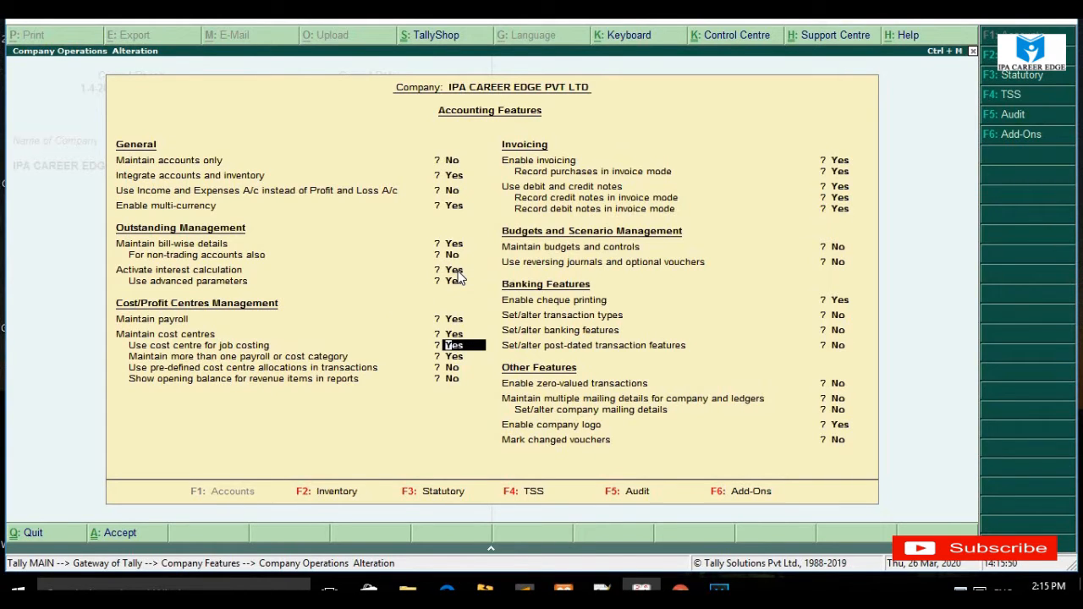
key(ctrl+a)
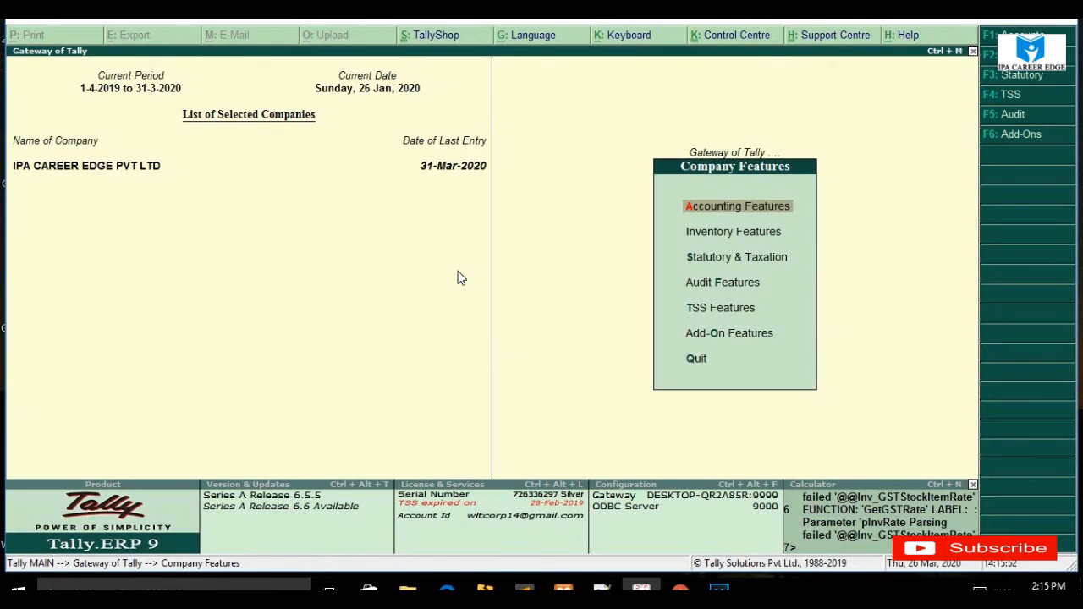
key(Escape)
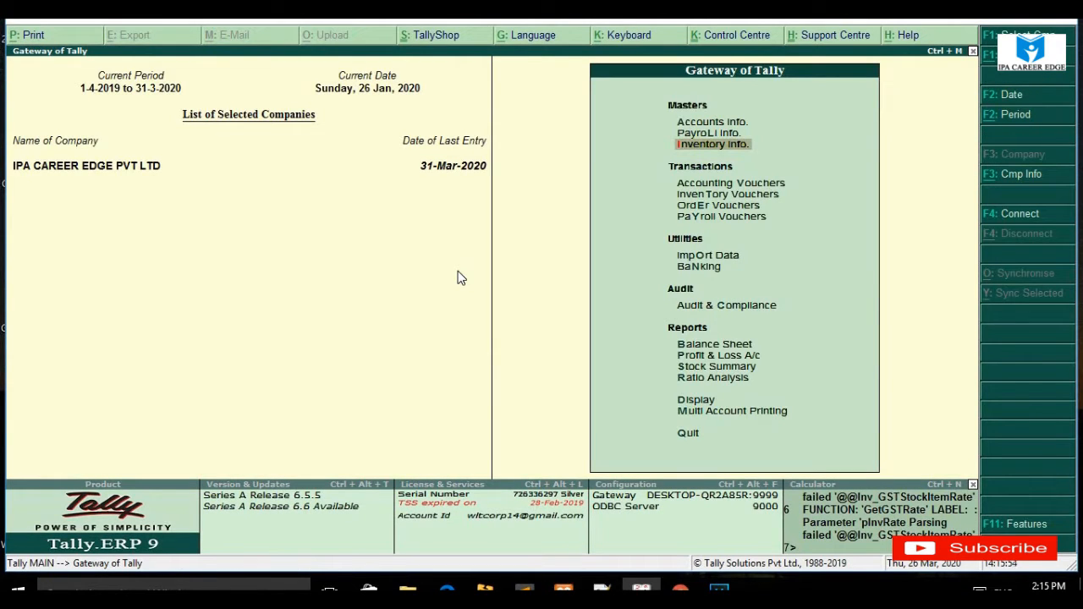
Open the debtor's existing ledger, the second one below the first "Ram" match, for alteration as a single ledger
key(Up)
key(Up)
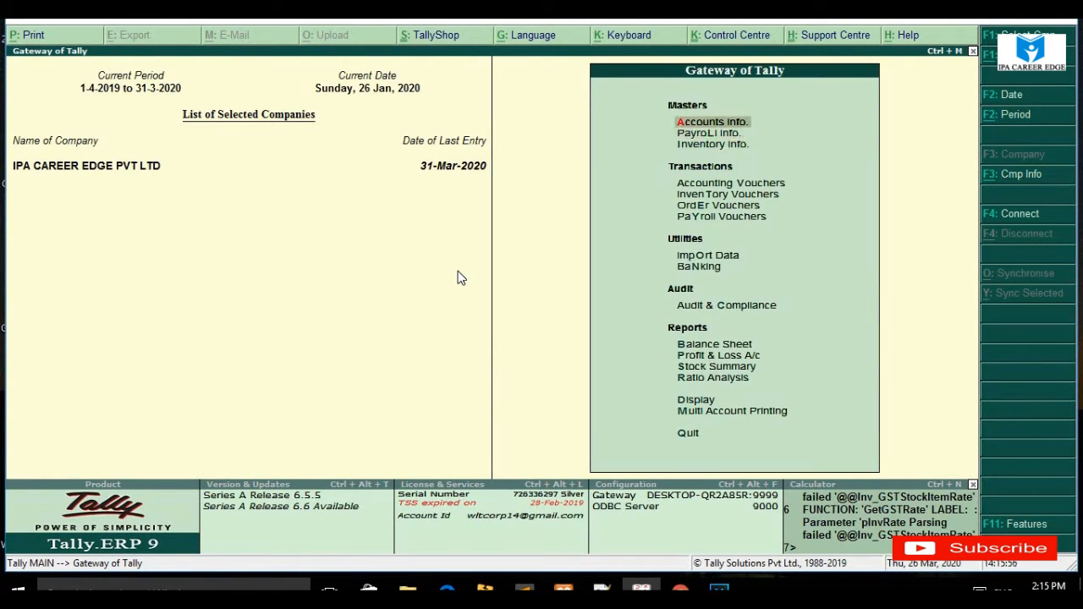
key(Return)
key(Down)
key(Return)
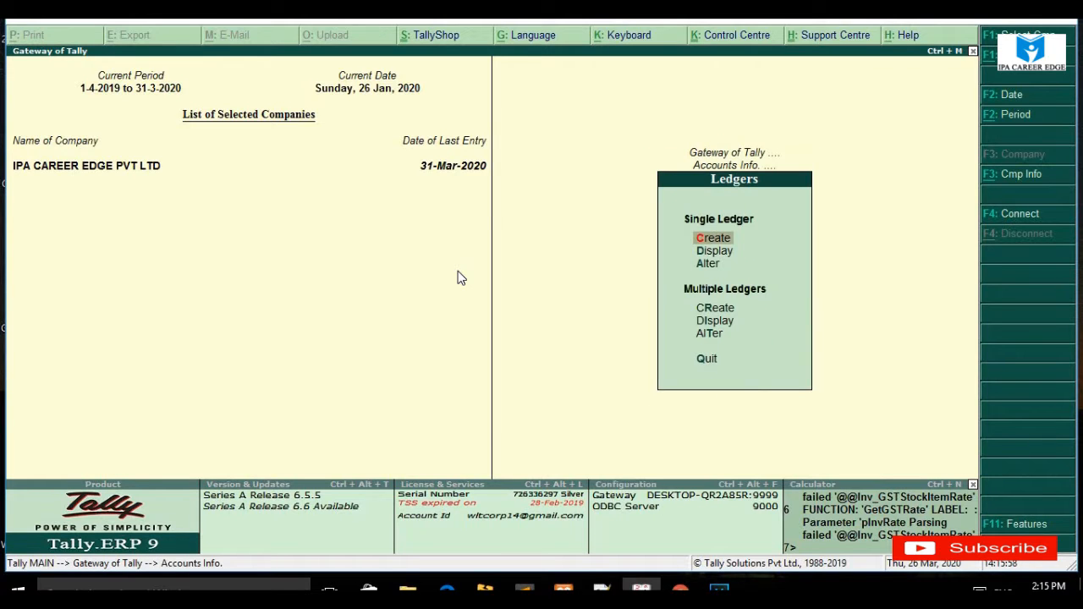
key(Down)
key(Down)
key(Return)
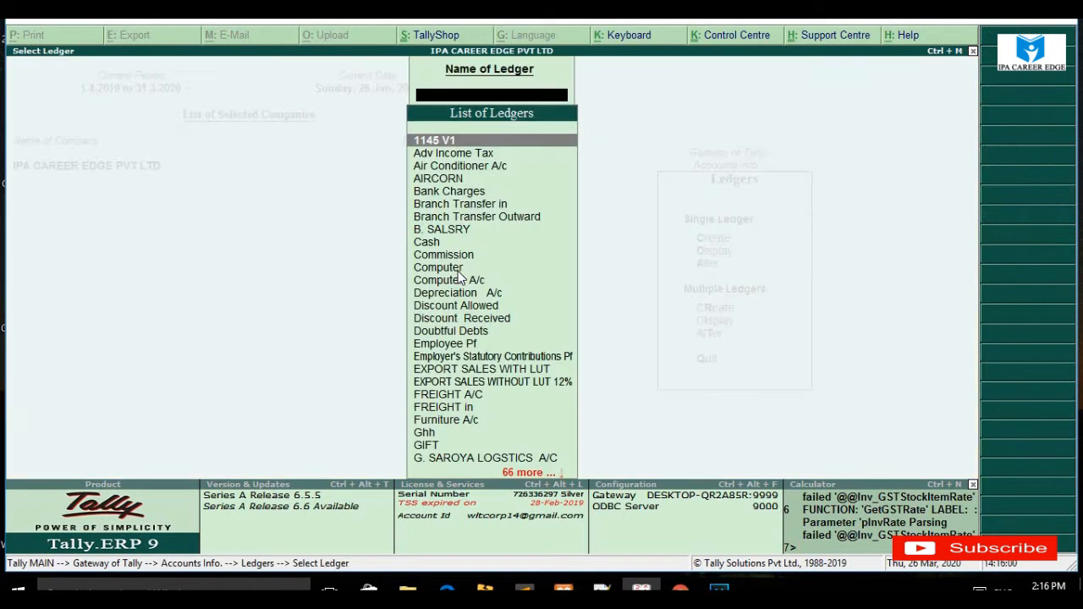
text(Ram)
key(Down)
key(Down)
key(Return)
key(Return)
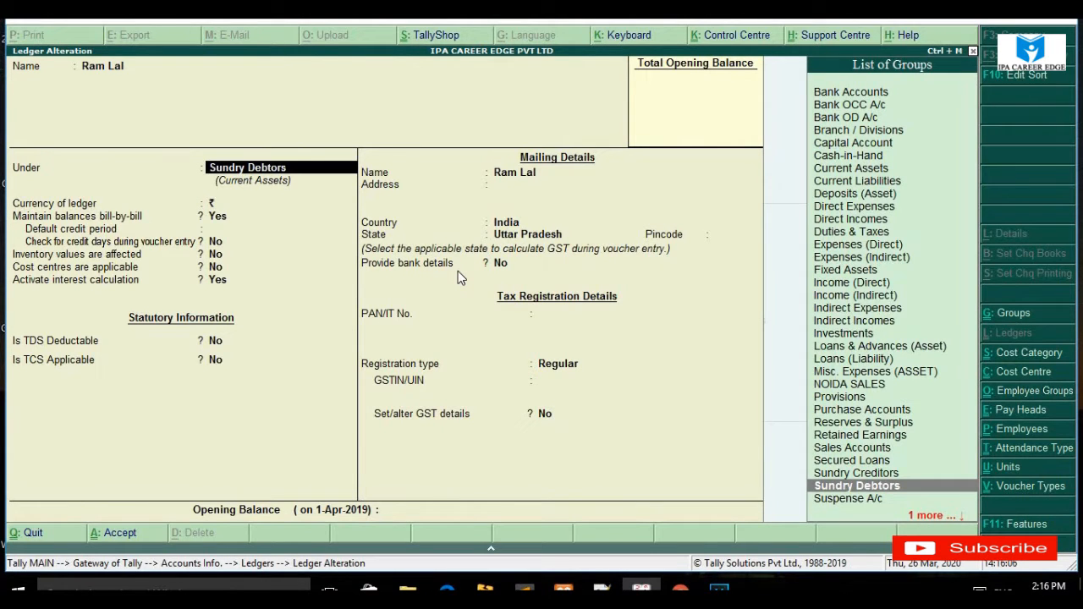
Keep the ledger under Sundry Debtors with bill-by-bill balances and interest calculation set to Yes, and open its interest parameters
key(Return)
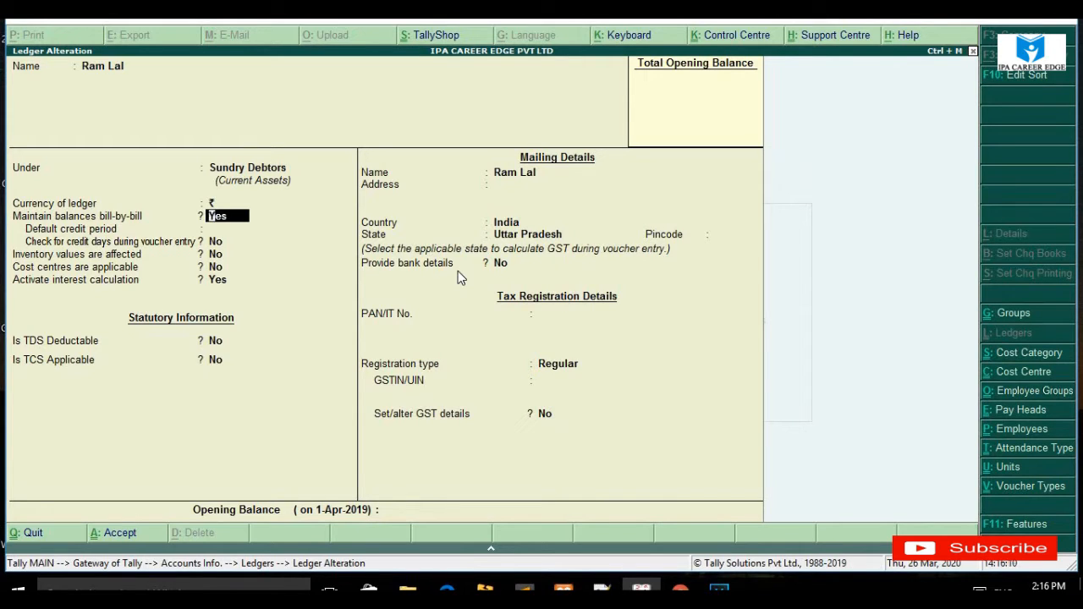
key(Return)
key(Return)
key(Return)
key(Return)
key(Return)
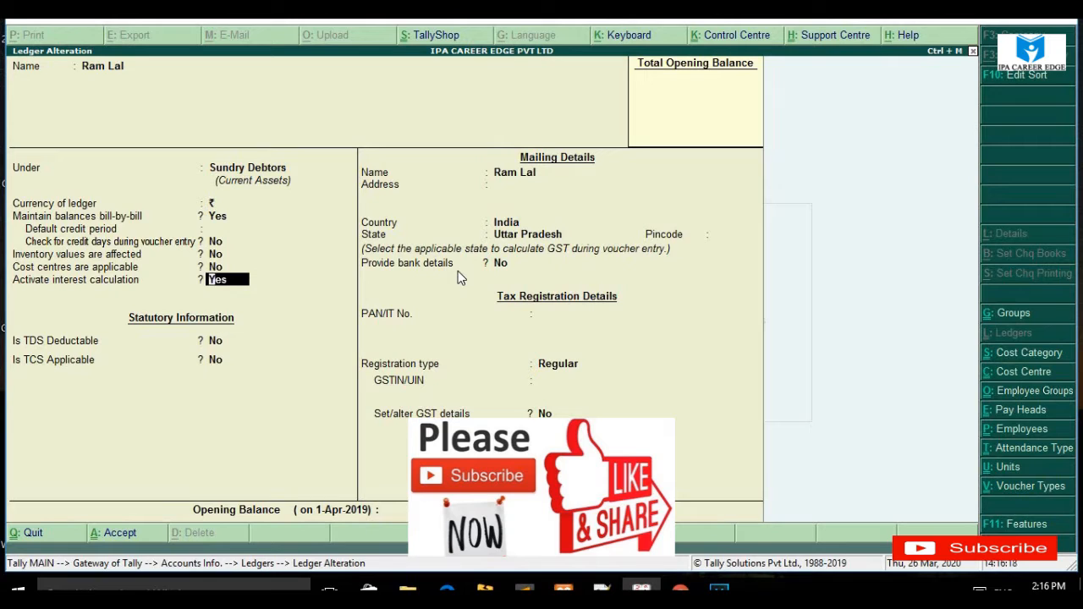
key(Return)
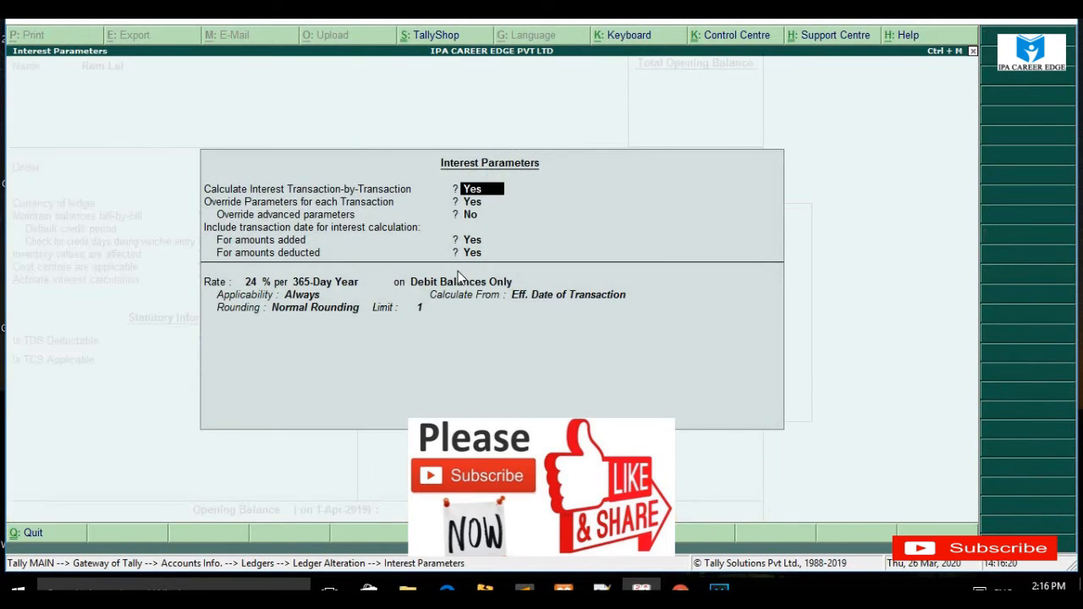
Keep transaction-by-transaction interest with per-transaction override on, advanced override off, and transaction dates included for amounts added and deducted
key(Return)
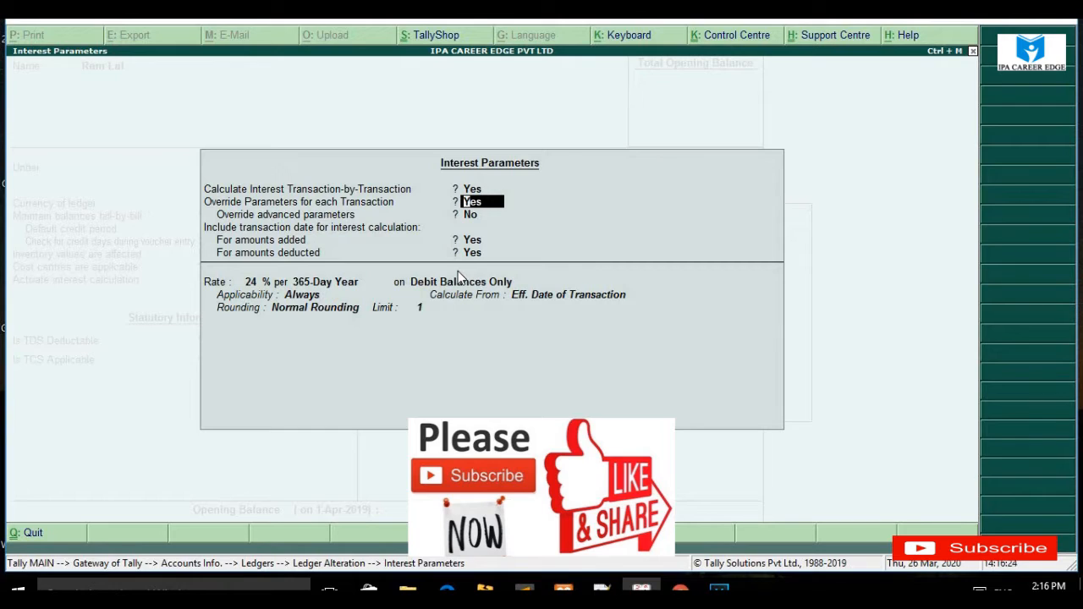
key(Return)
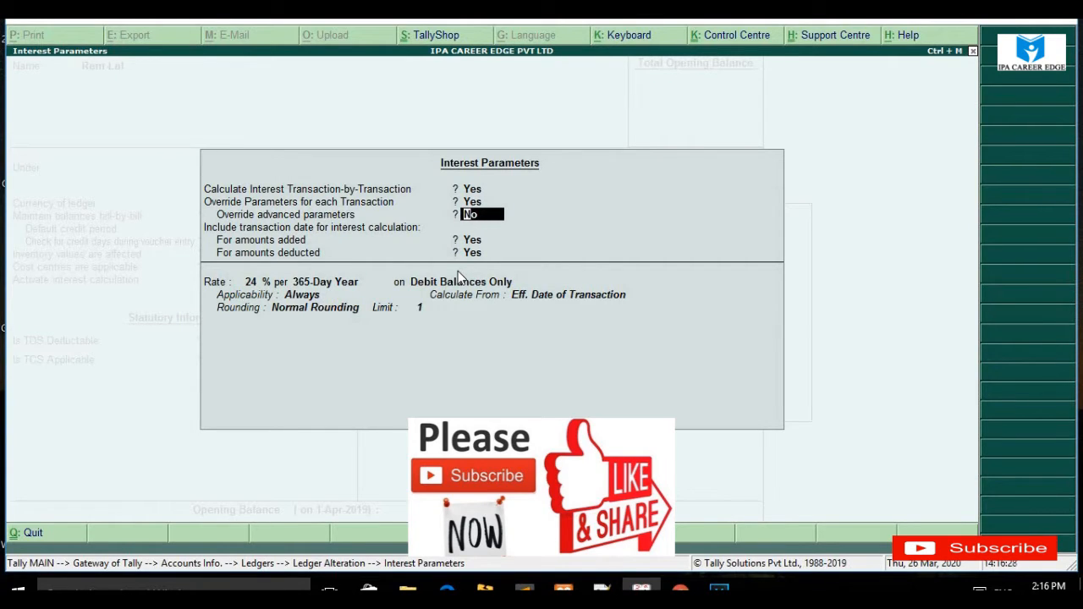
key(Return)
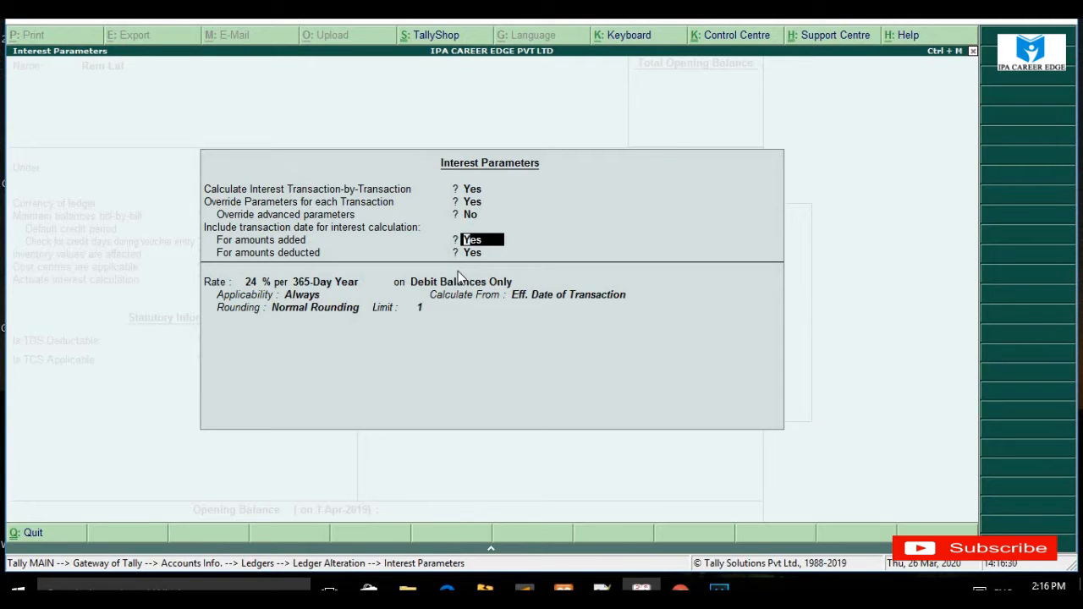
key(Return)
key(Return)
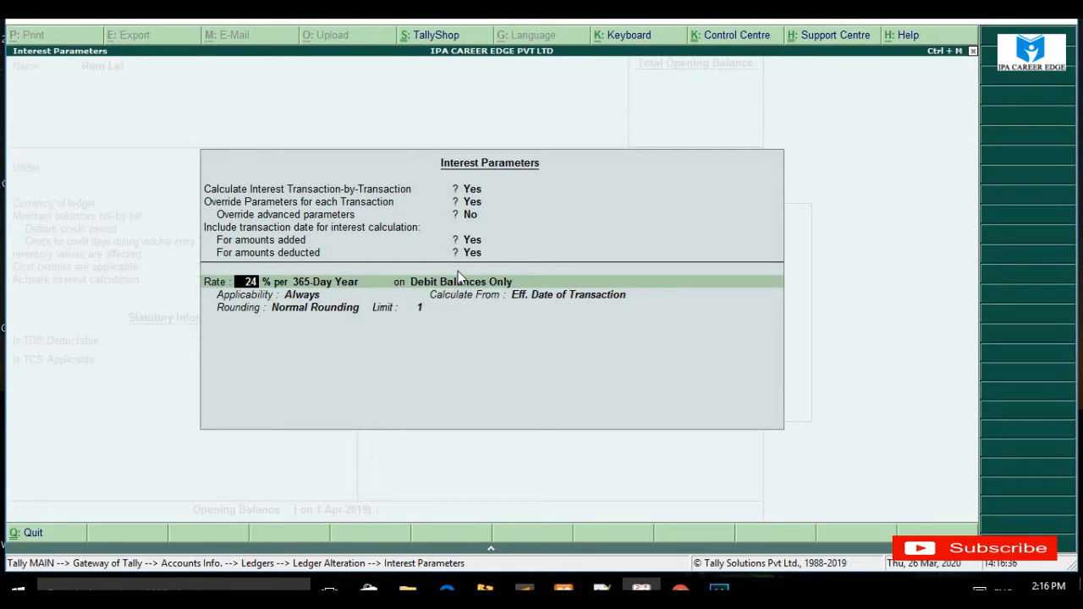
Set interest at 24% per 365-Day Year on Debit Balances Only, Always, from Eff. Date of Transaction, Normal Rounding limit 1, and save the ledger
key(Return)
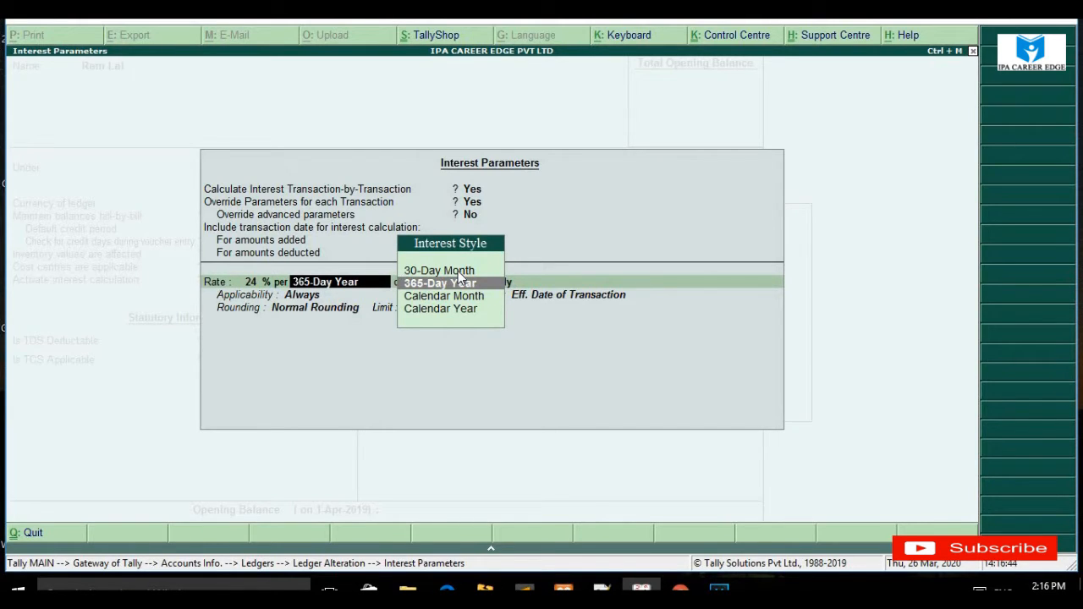
key(Return)
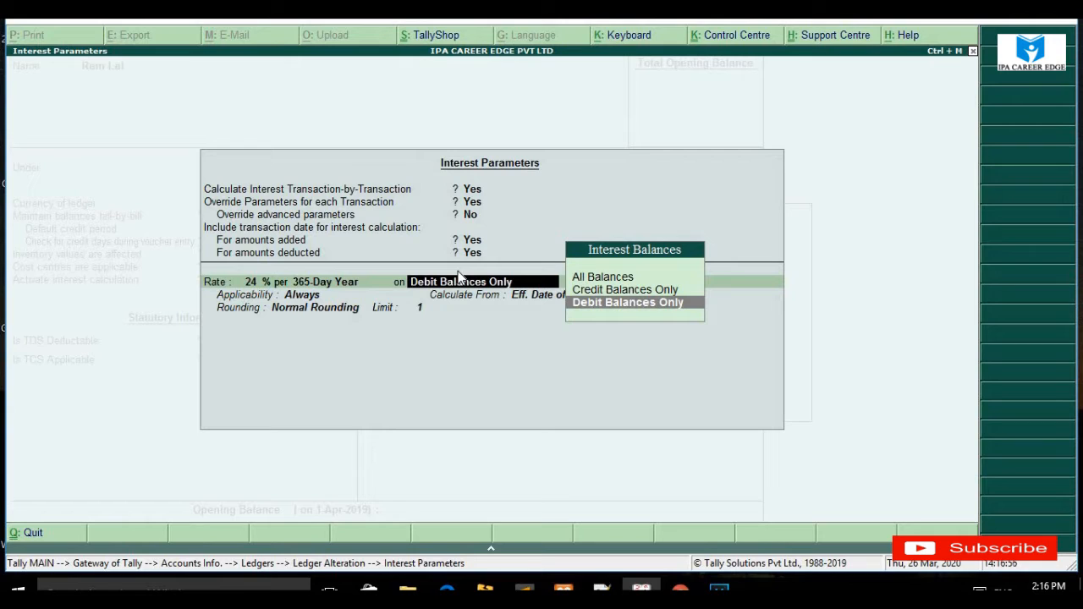
key(Return)
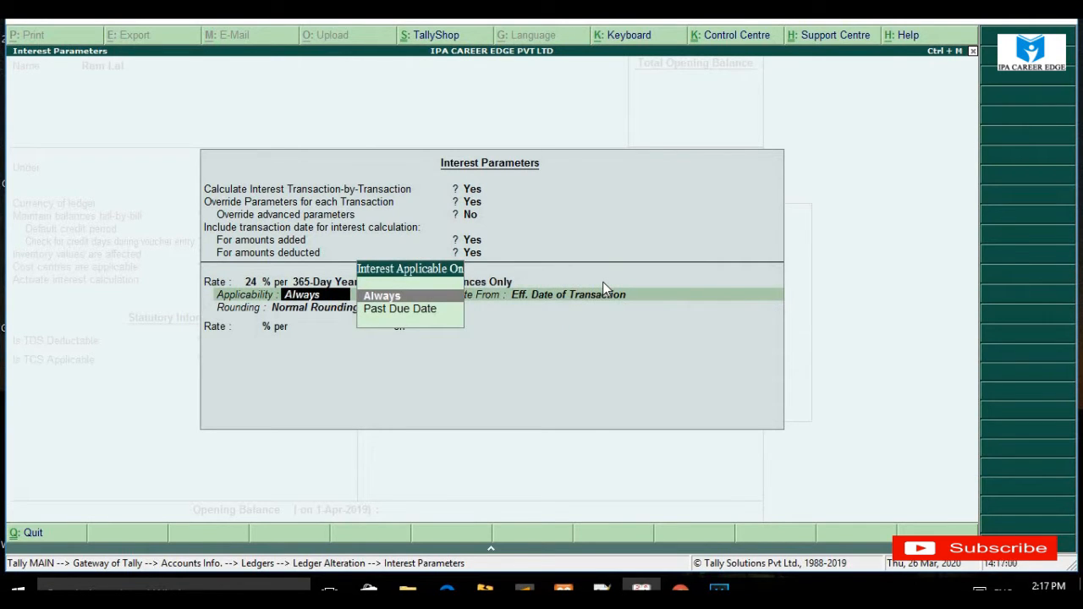
key(Return)
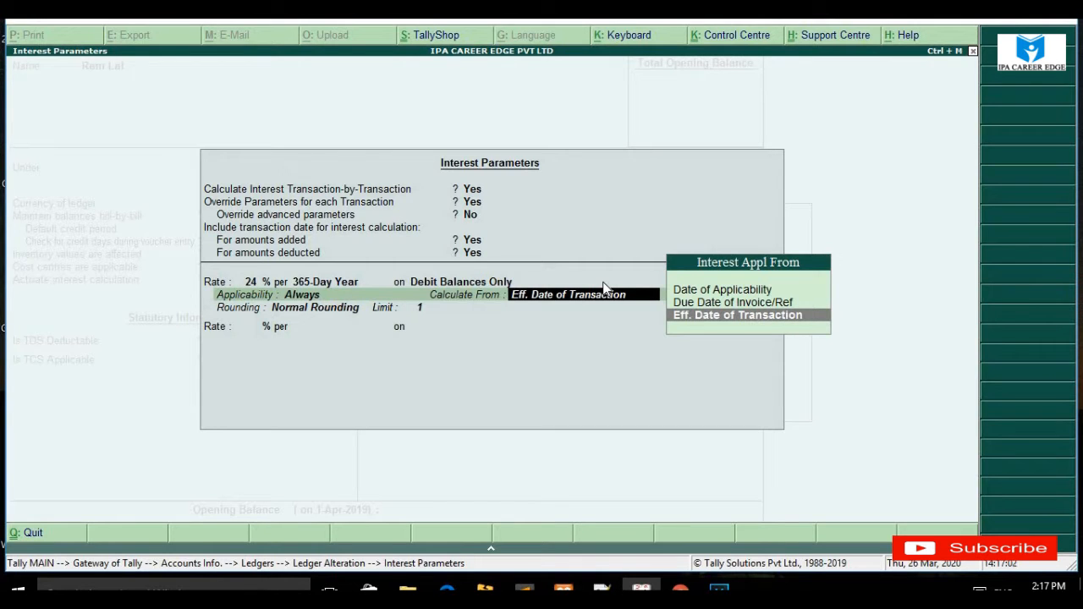
key(Return)
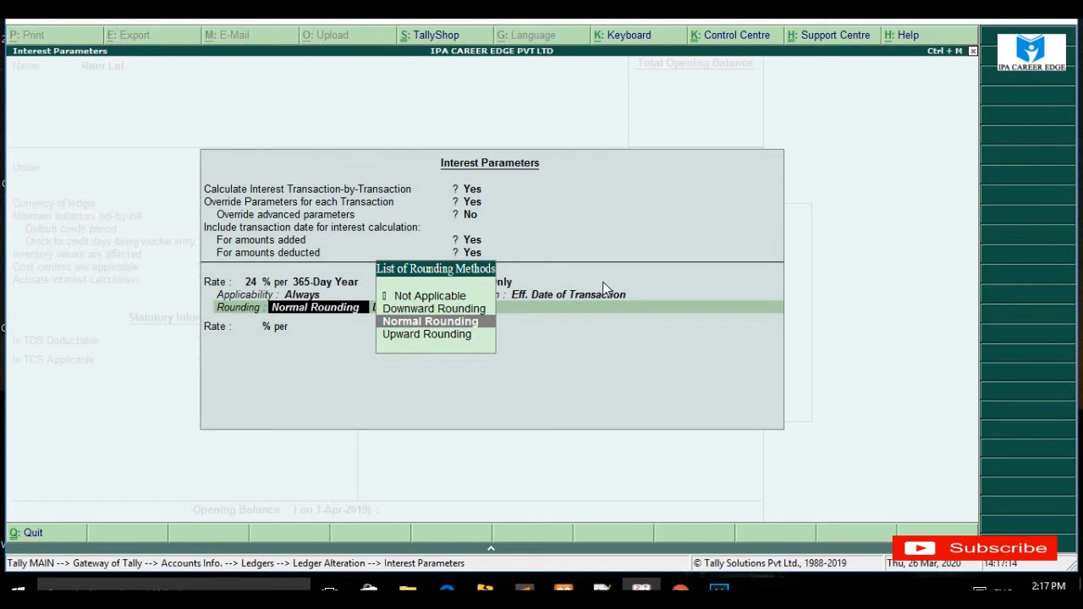
key(Return)
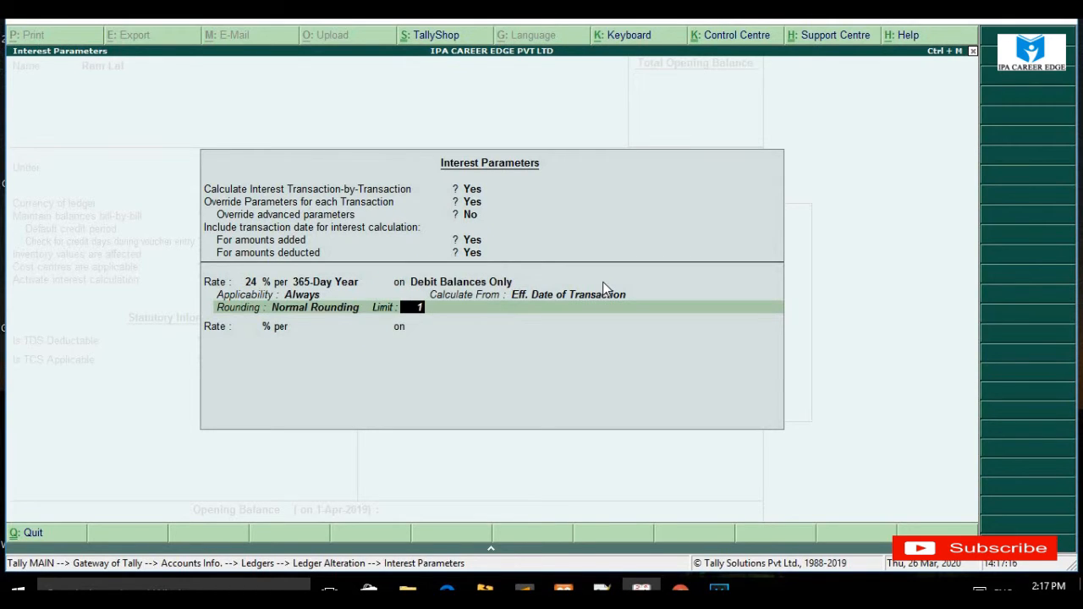
key(Return)
key(Return)
key(Return)
key(ctrl+a)
Leave ledger alteration and open the ledger selection of the Account Books report
key(Escape)
key(Down)
key(Down)
key(Escape)
key(Down)
key(Escape)
key(Down)
key(Down)
key(Down)
key(Down)
key(Down)
key(Down)
key(Down)
key(Down)
key(Down)
key(Down)
key(Down)
key(Down)
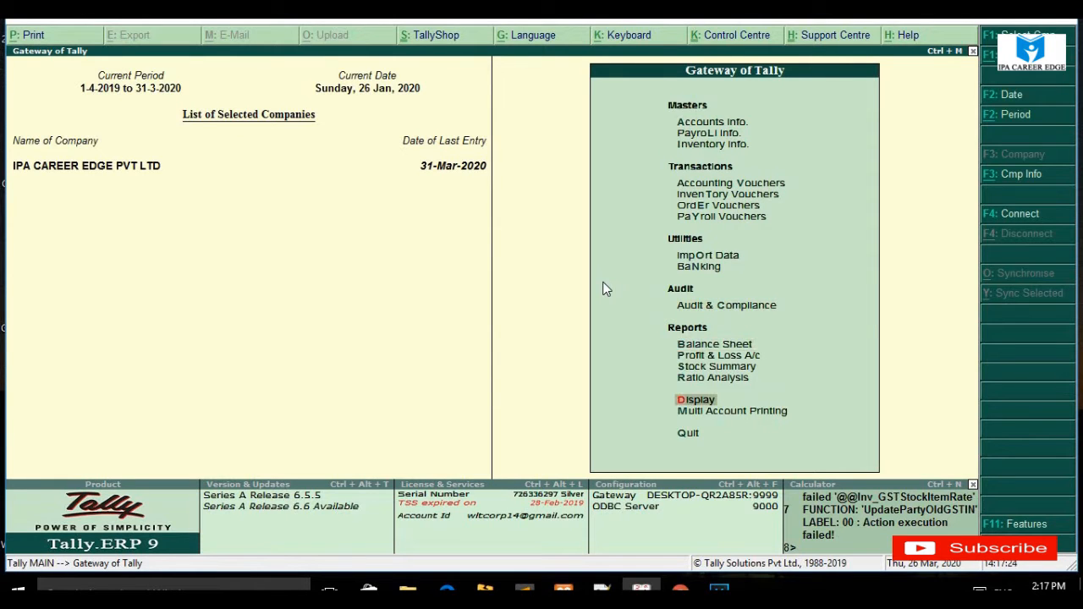
key(Return)
key(Down)
key(Down)
key(Return)
key(Down)
key(Return)
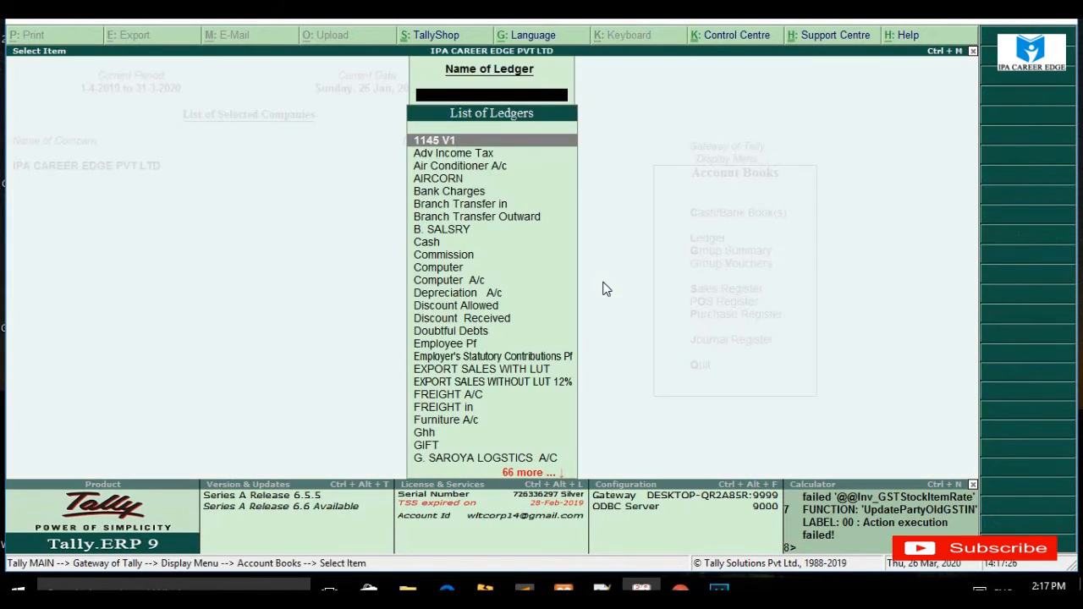
Display the ledger vouchers of the same debtor whose interest parameters were set
key(Down)
text(Ram)
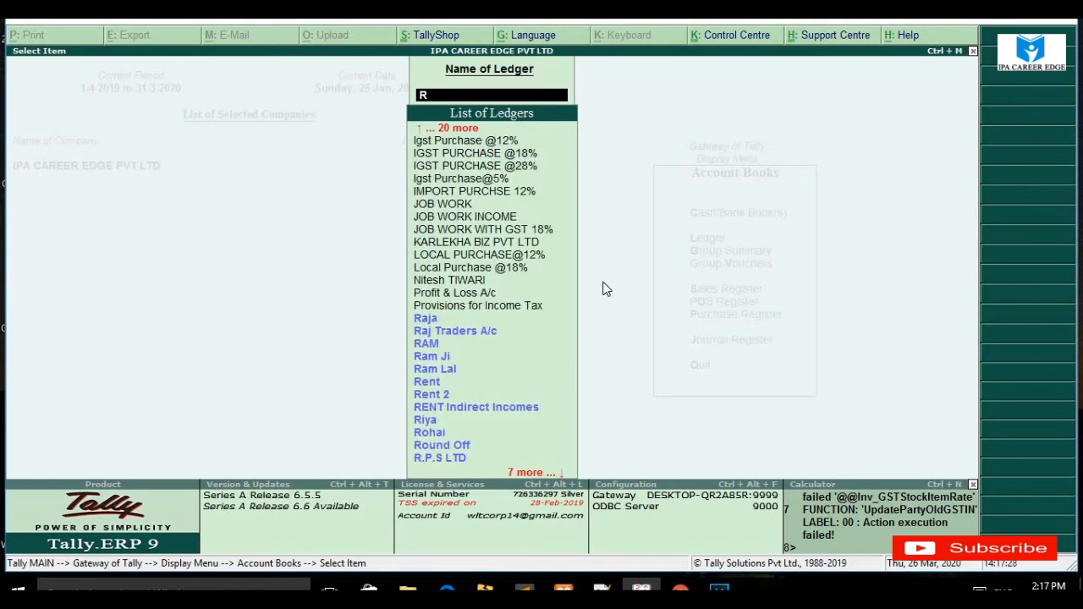
key(Down)
key(Down)
key(Return)
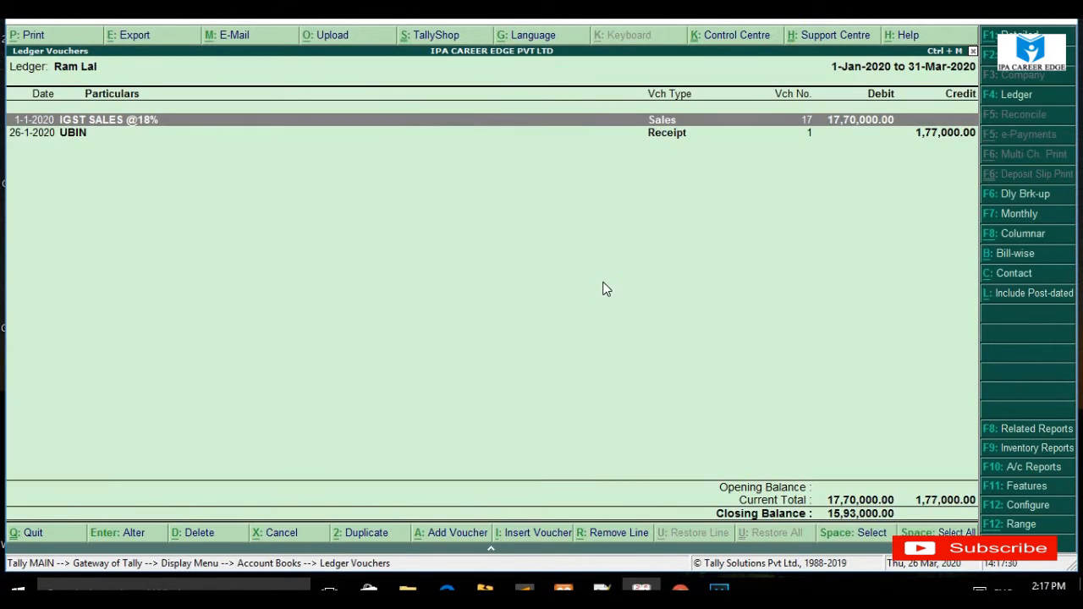
Delete the debtor's receipt voucher dated 26-Jan-2020
key(Down)
key(Return)
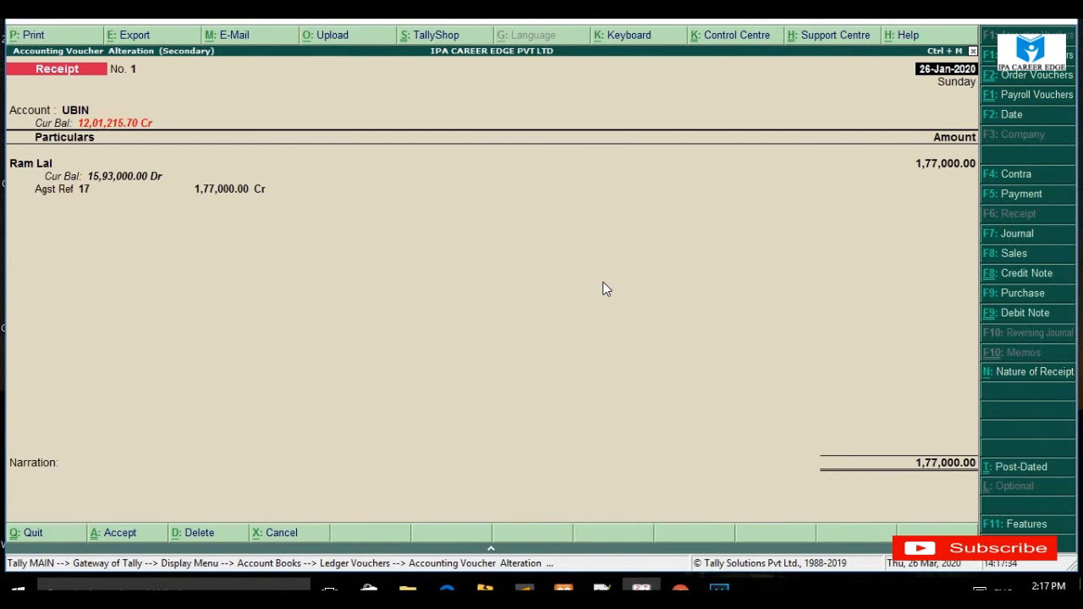
key(alt+d)
key(y)
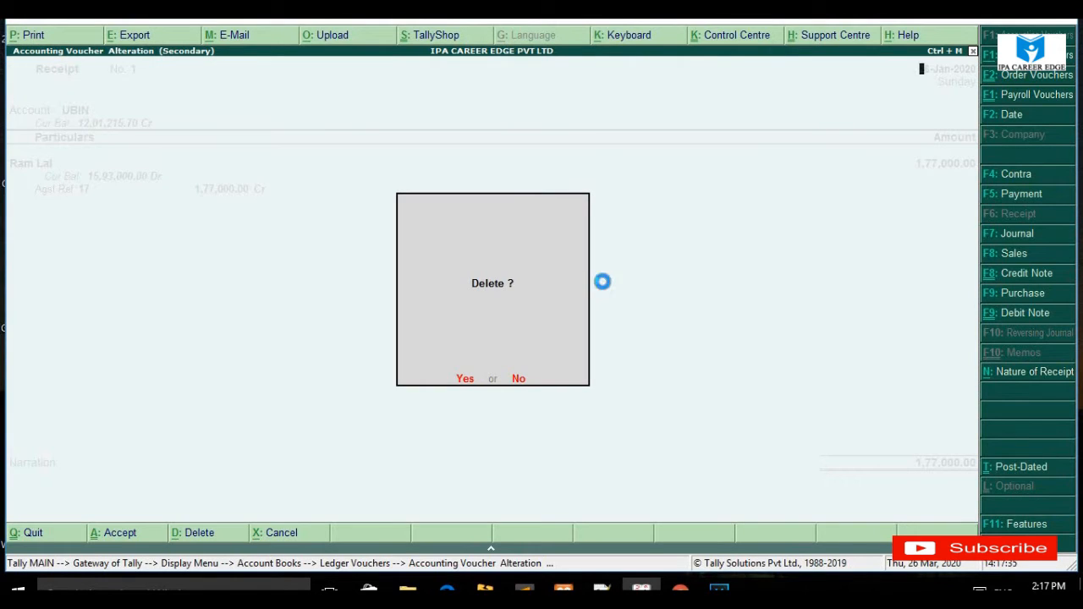
Delete the debtor's IGST sales voucher dated 1-Jan-2020 and return to the Account Books menu
key(Return)
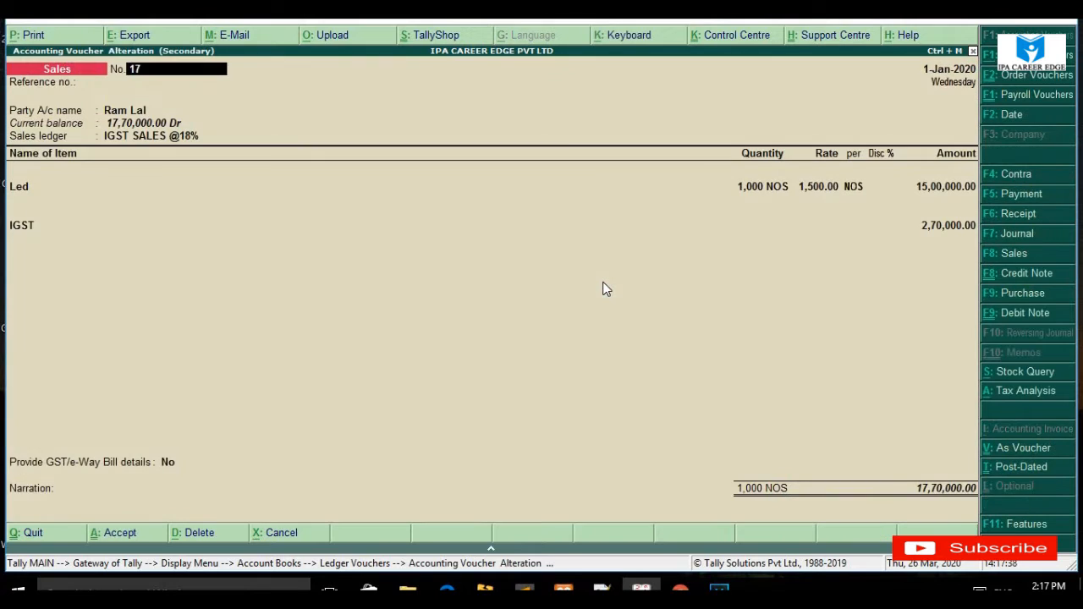
key(alt+d)
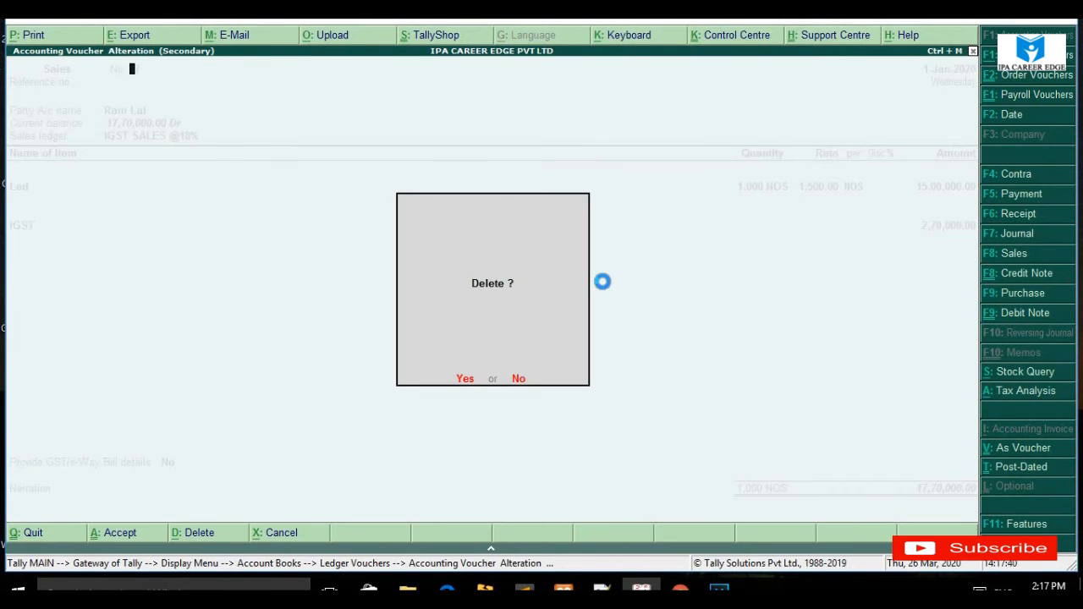
key(y)
key(Escape)
key(Escape)
key(Escape)
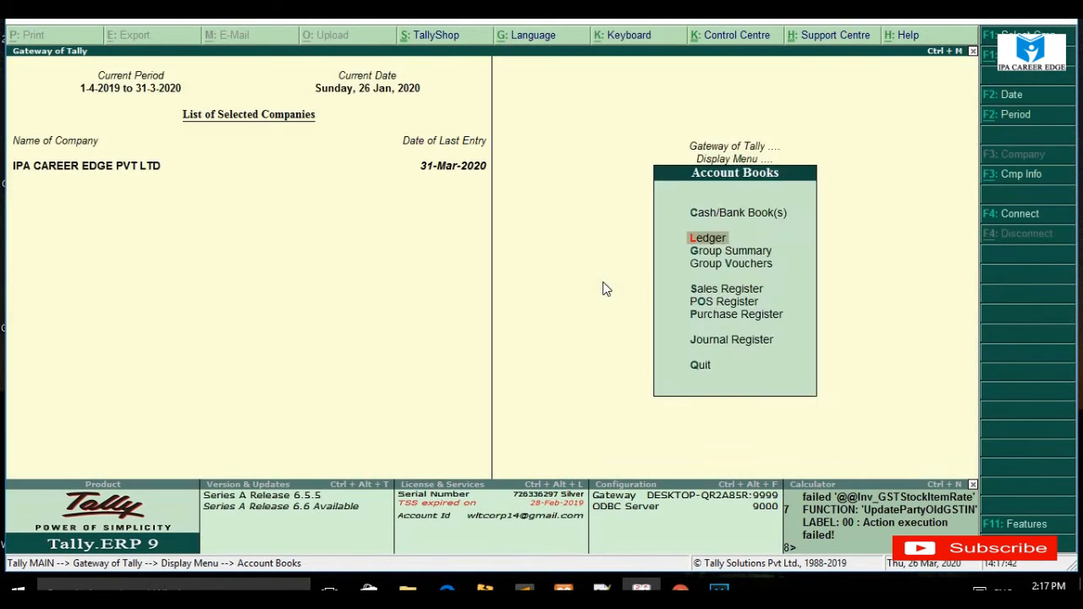
Open accounting voucher creation with a blank sales voucher
key(Escape)
key(Up)
key(Up)
key(Up)
key(Up)
key(Up)
key(Up)
key(Up)
key(Up)
key(Up)
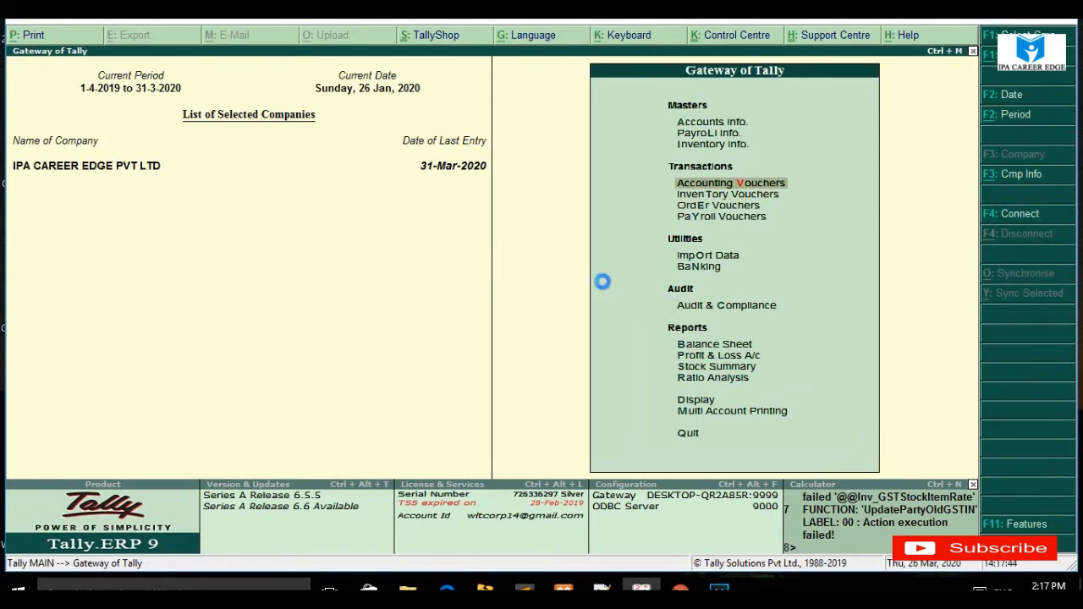
key(Return)
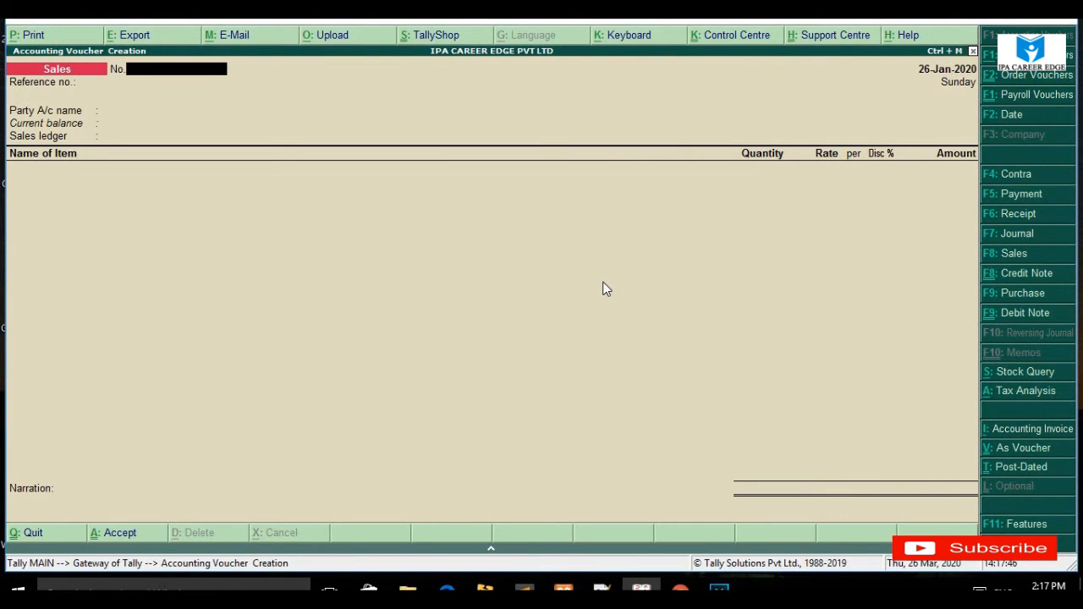
Give the blank sales voucher the number 1234 and the reference number 12
key(Escape)
key(Return)
key(Return)
key(Return)
key(BackSpace)
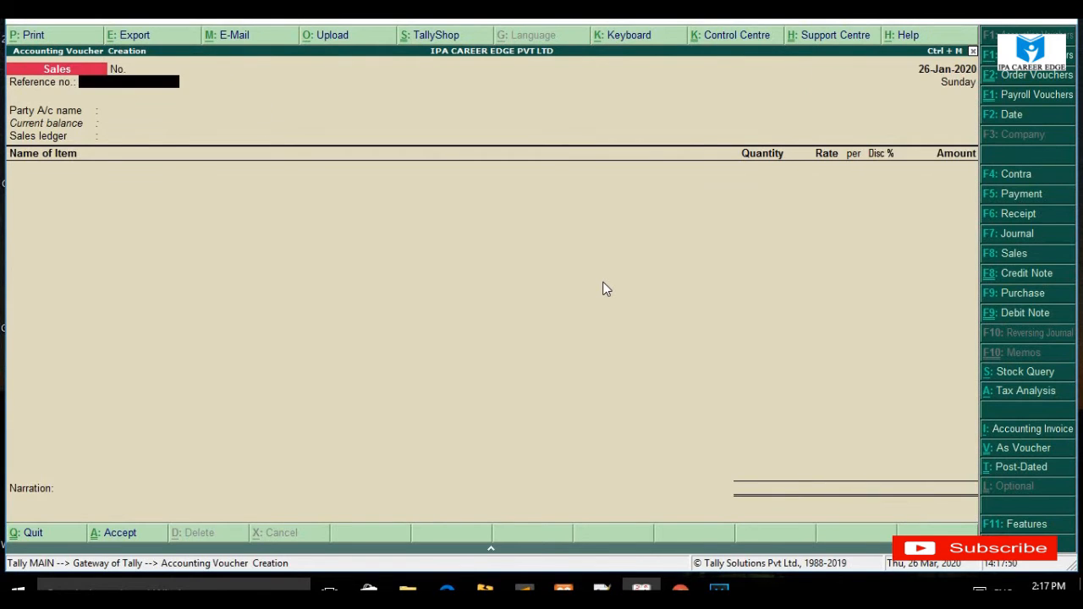
key(BackSpace)
text(1234)
key(Return)
text(12)
key(Return)
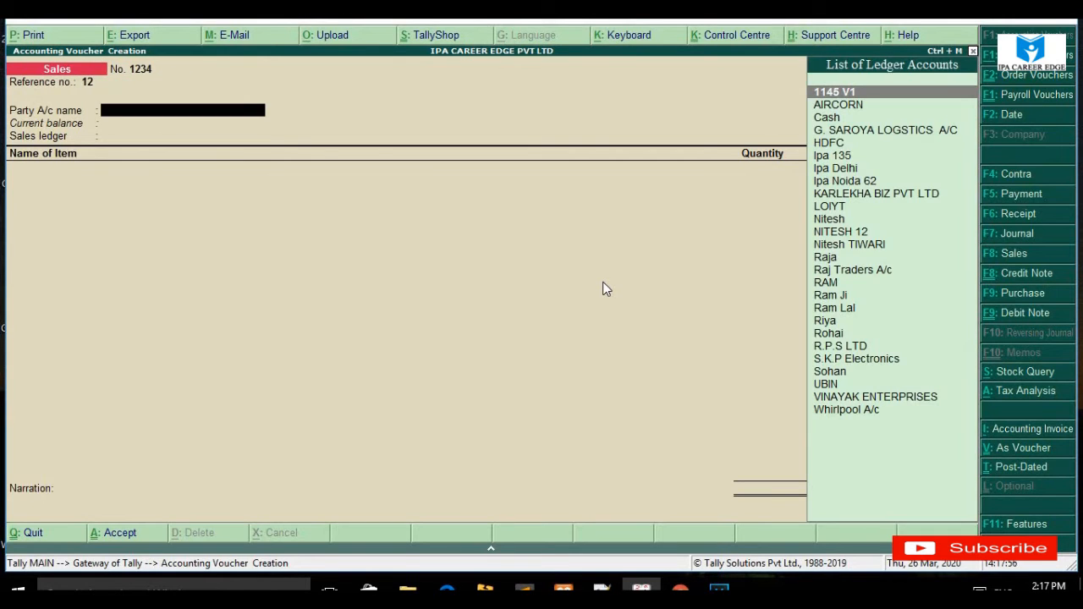
Select the debtor with the interest parameters as the party account and accept the default party details
text(Ram)
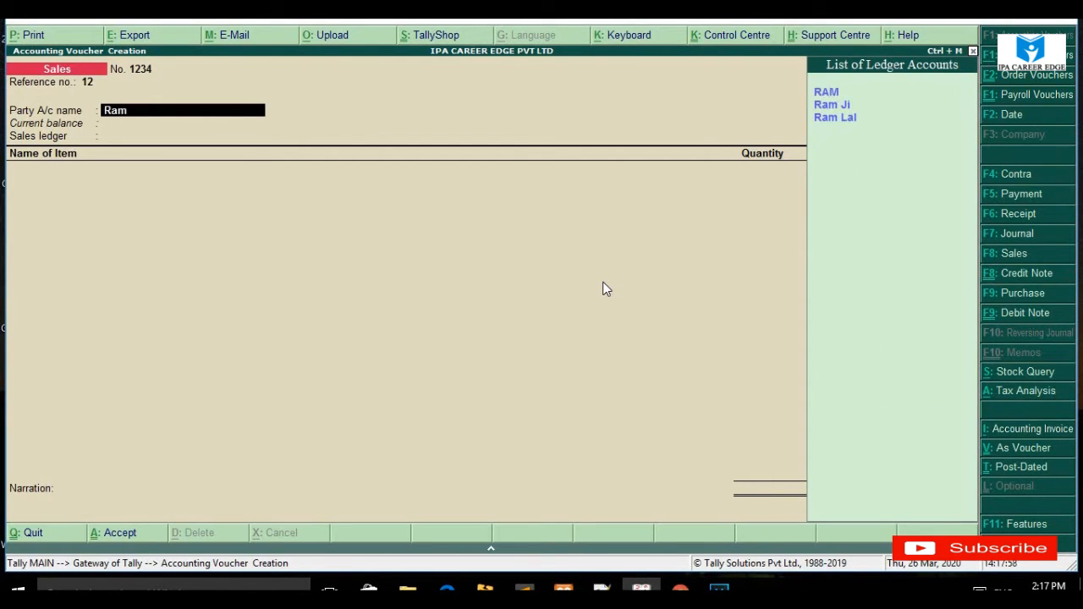
key(Down)
key(Down)
key(Return)
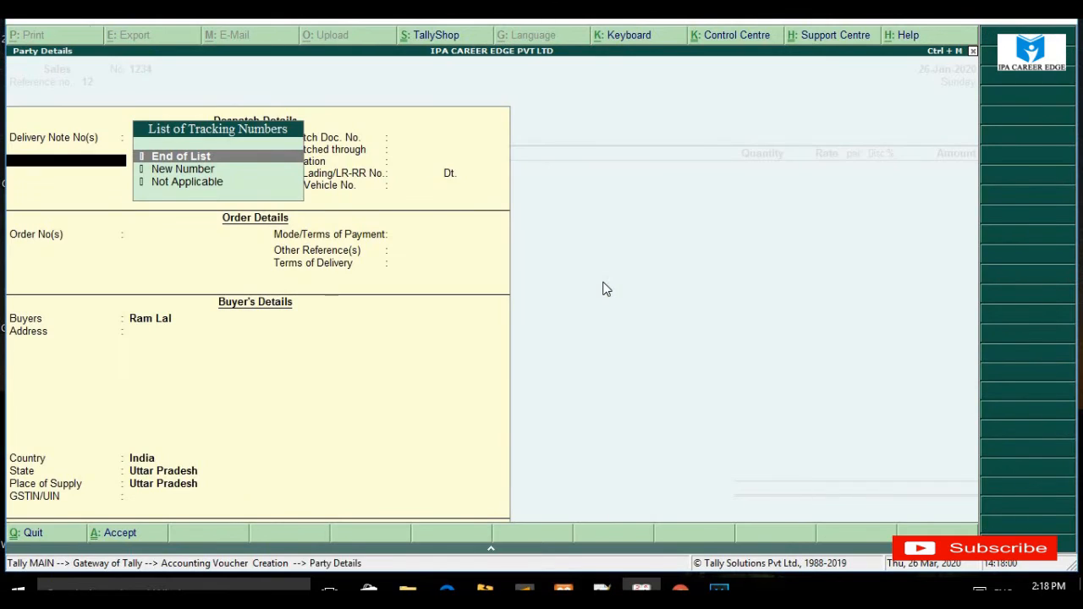
key(ctrl+a)
text(Ig)
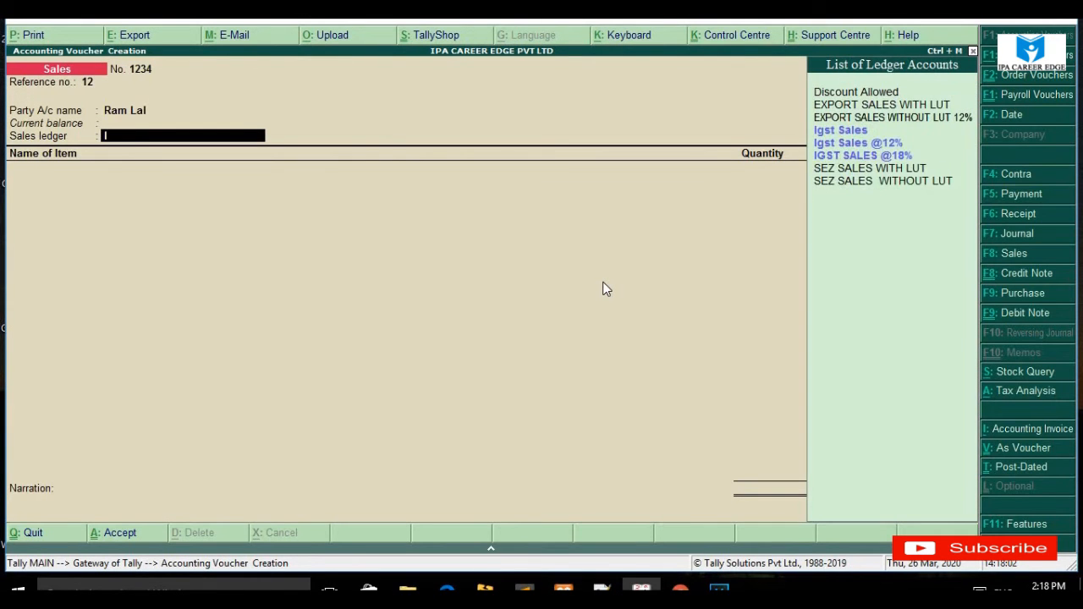
key(Down)
key(Down)
key(Return)
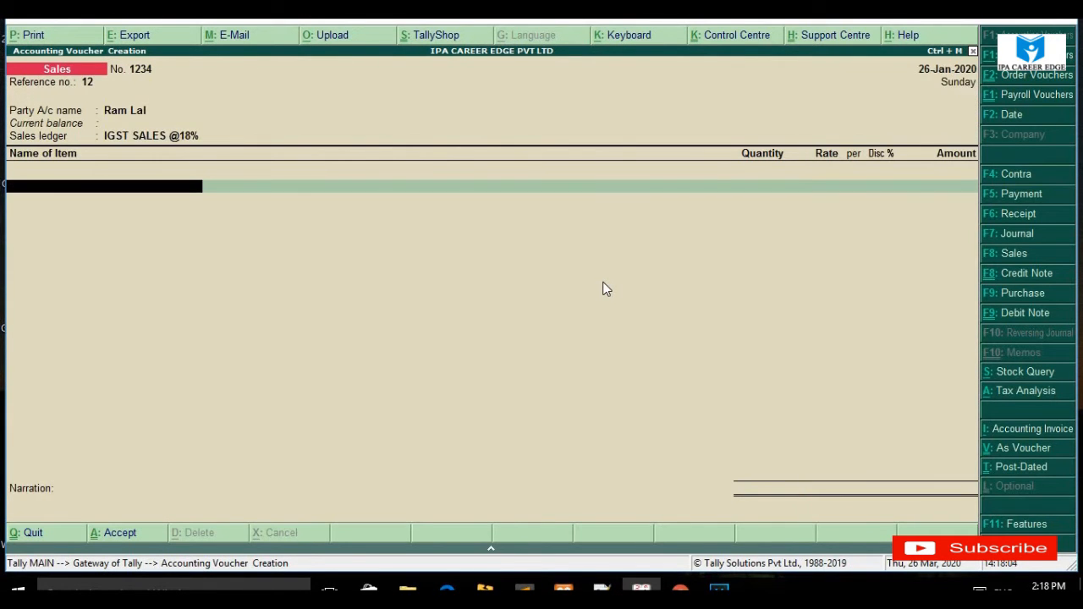
Change the voucher's sales ledger to Local Sales@18%, keeping the same party account and details
key(BackSpace)
key(BackSpace)
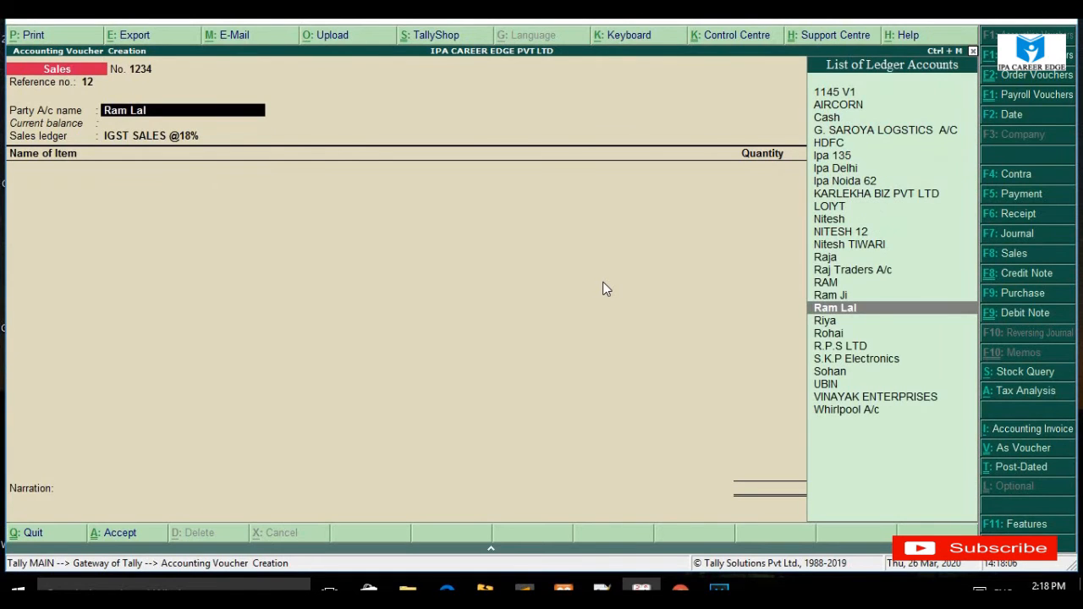
key(Return)
key(ctrl+a)
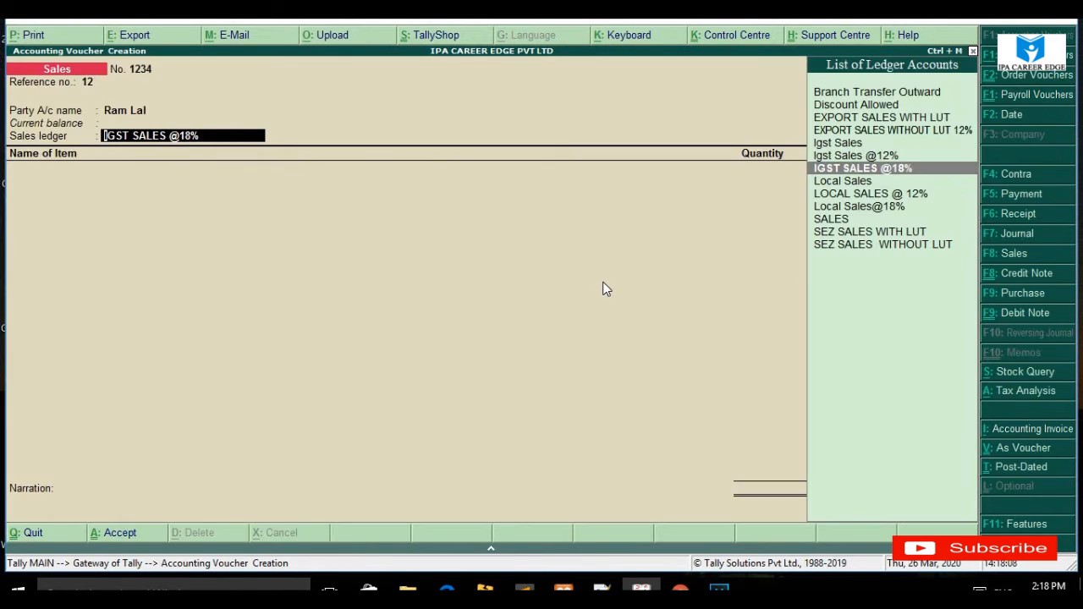
text(Lo)
key(Down)
key(Down)
key(Return)
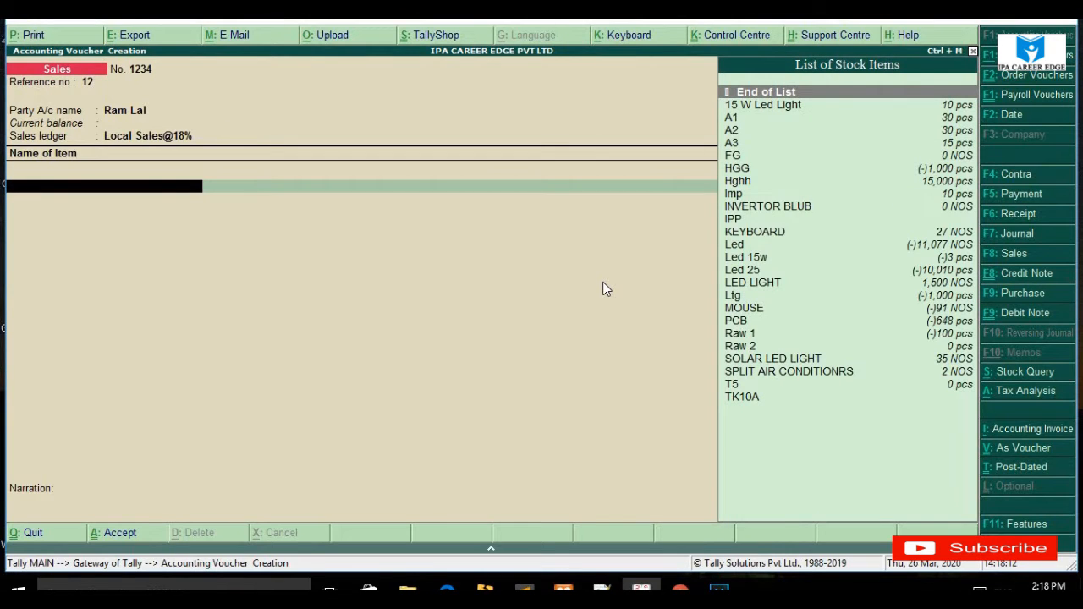
Add the stock item Led 25 with tracking and order numbers Not Applicable, allocated from the DELHI godown
text(Led)
key(Down)
key(Down)
key(Down)
key(Return)
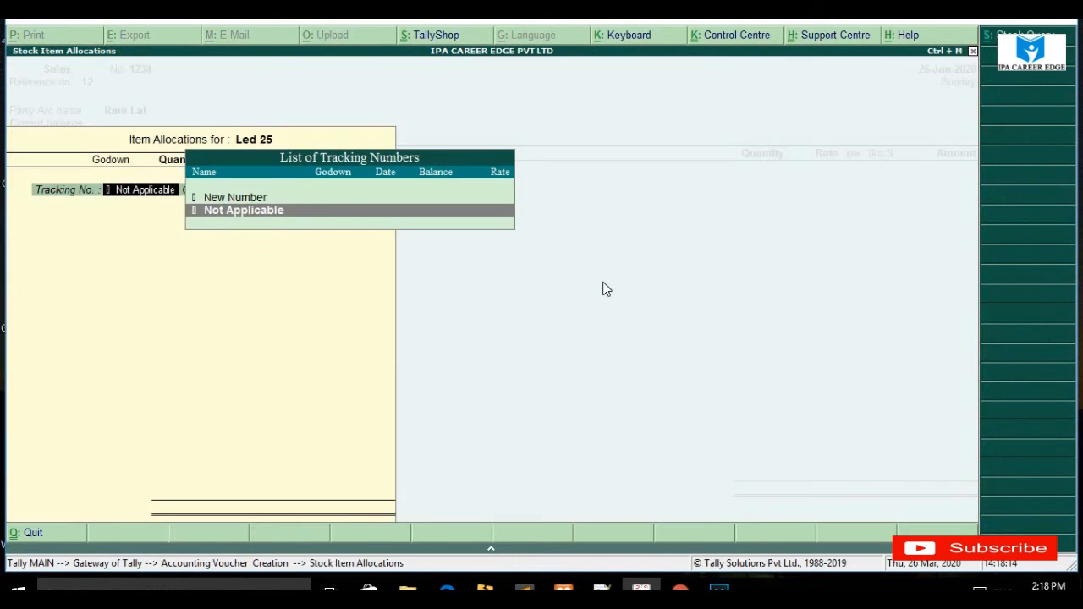
key(Return)
key(Return)
Enter a quantity of 1,000 pcs at a rate of 1,000 for Led 25
text(1000)
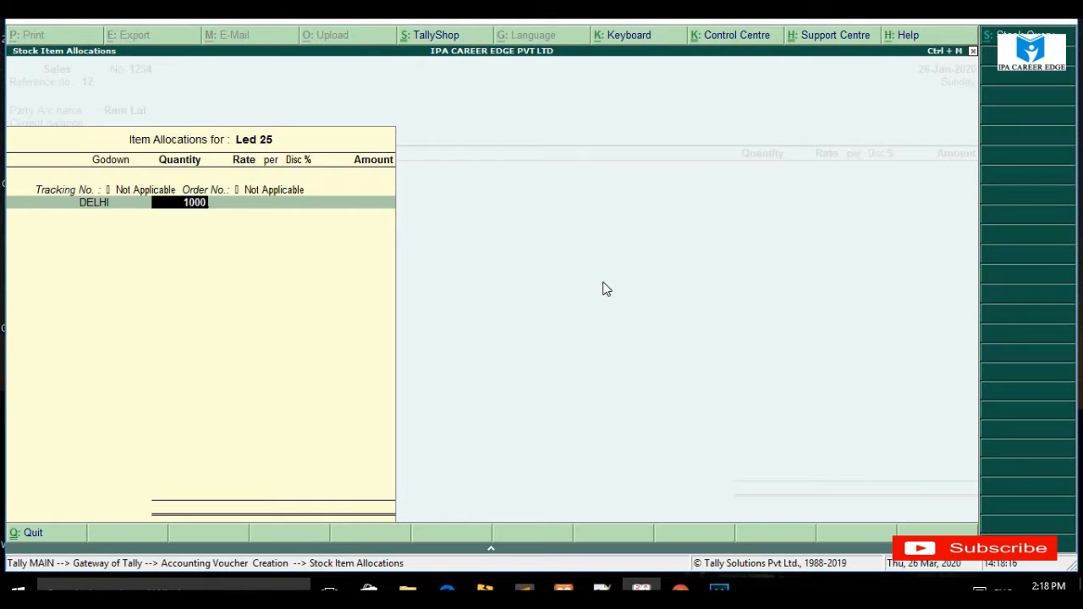
key(Return)
text(1,000)
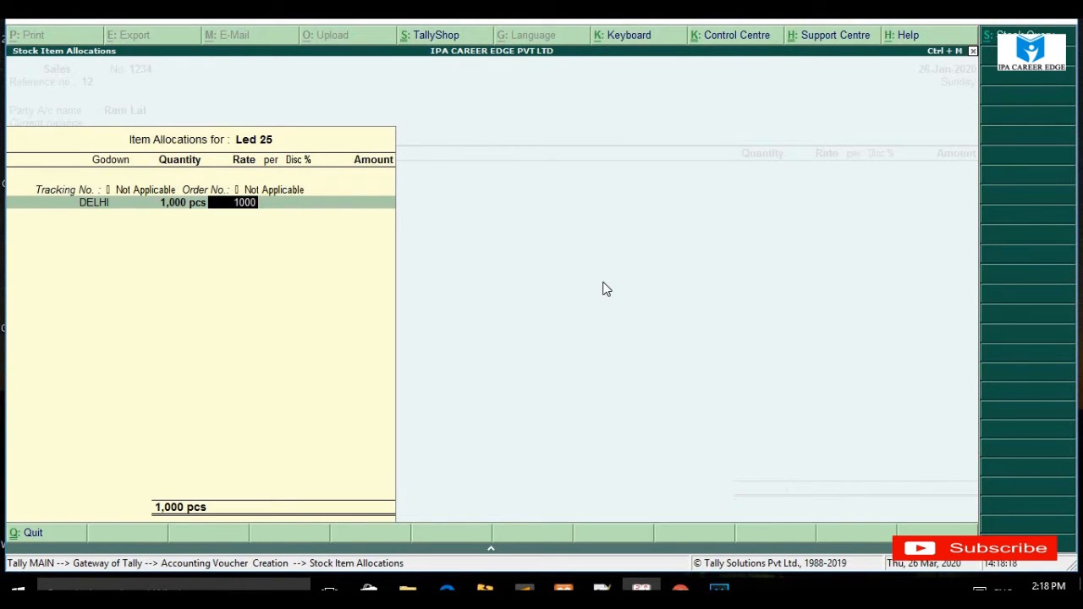
key(Return)
key(Return)
key(Return)
Change the Led 25 allocation to 10 pcs at a rate of 100 per piece
key(BackSpace)
key(BackSpace)
key(BackSpace)
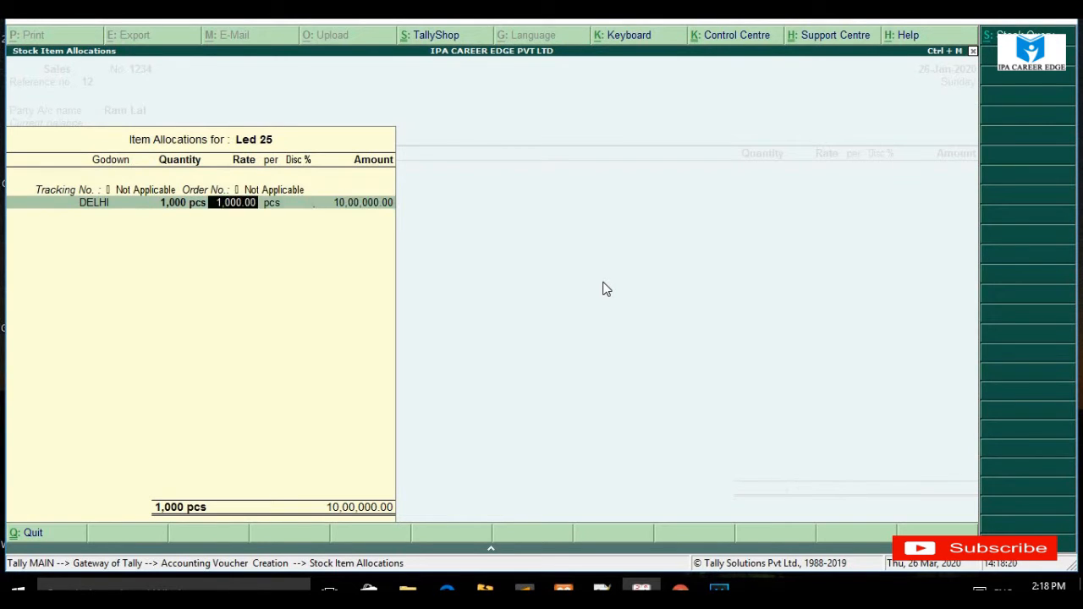
text(10)
key(Return)
key(Return)
text(100)
key(Return)
key(Return)
Correct the Led 25 quantity to 100 pcs and finish the item list
key(BackSpace)
key(BackSpace)
key(BackSpace)
key(BackSpace)
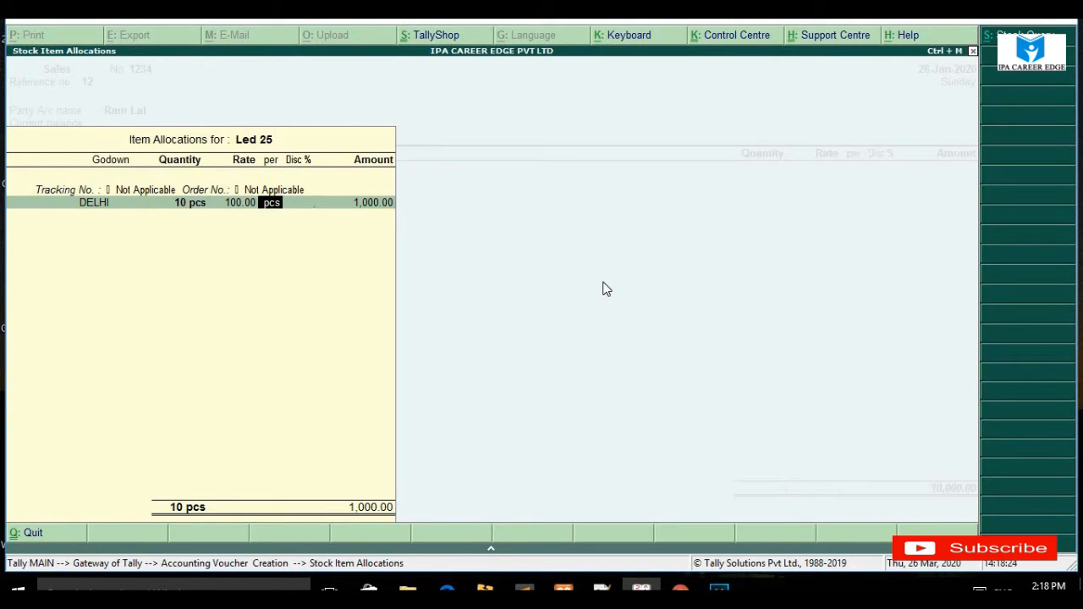
text(100)
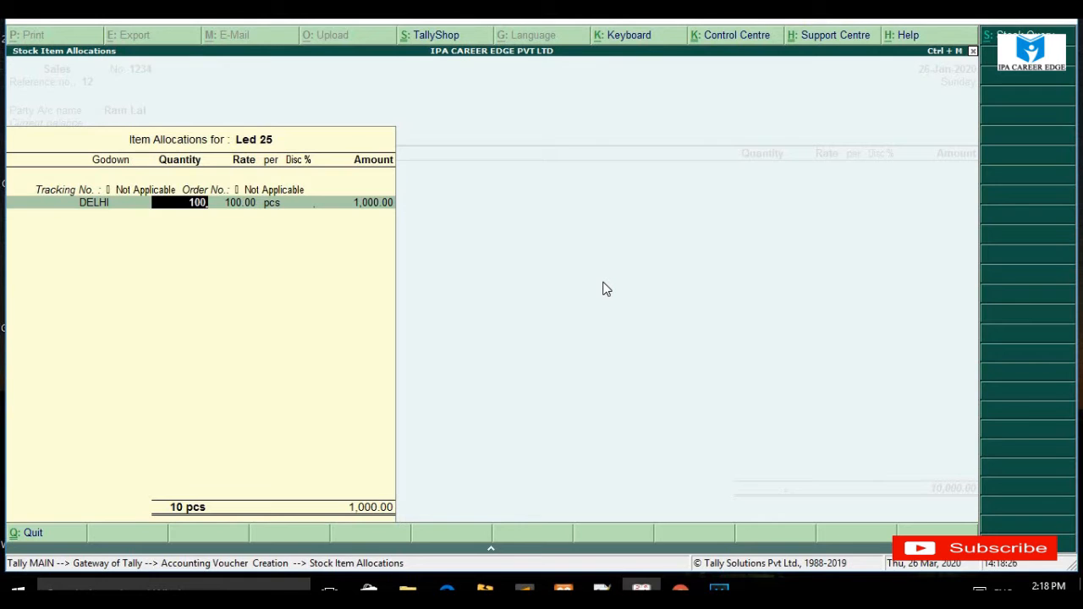
key(Return)
key(Return)
key(Return)
key(Return)
key(Return)
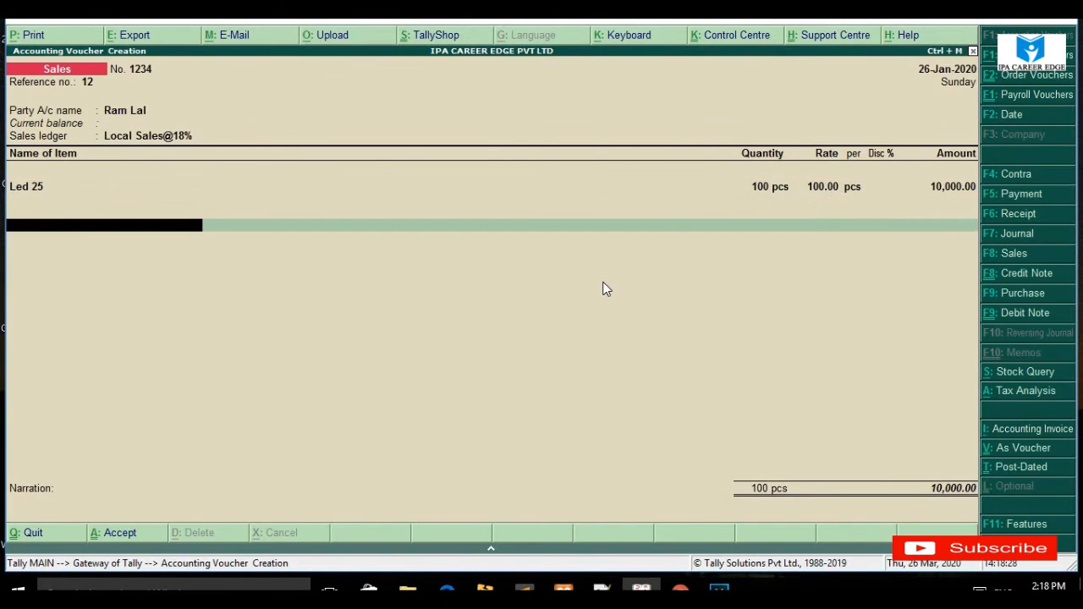
Add the INPUT CGST ledger below the Led 25 item
text(Cg)
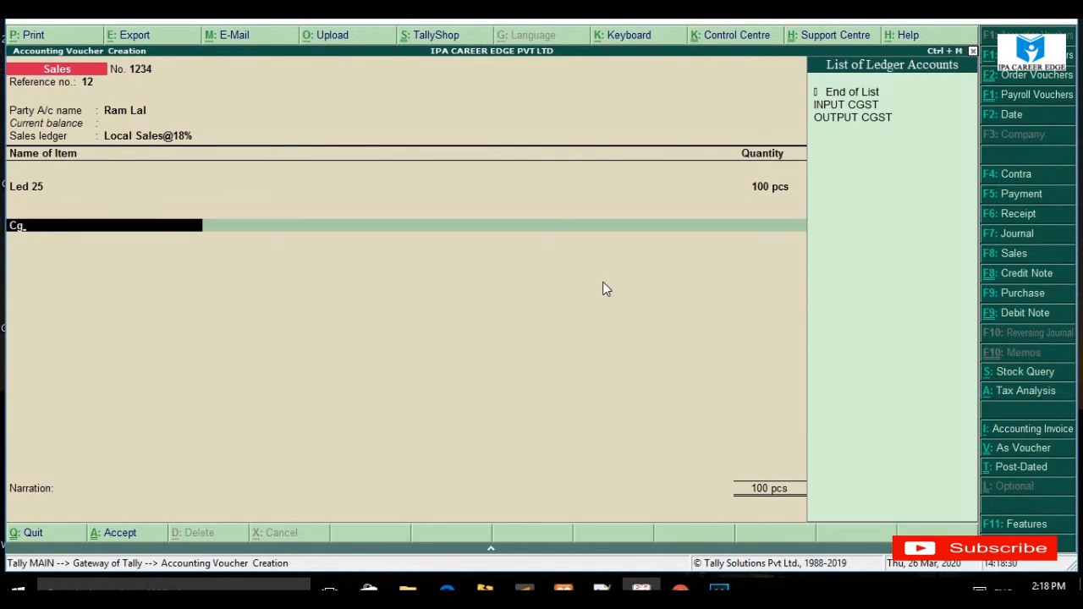
key(Return)
key(Return)
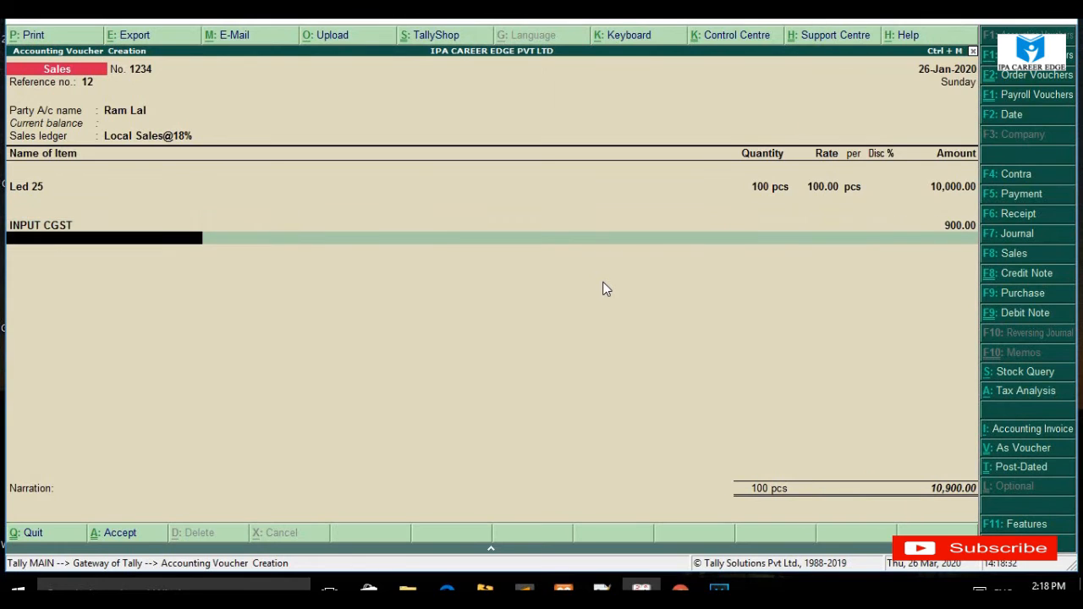
text(In)
Replace the INPUT CGST line in the sales voucher with OUTPUT CGST
key(BackSpace)
key(BackSpace)
key(BackSpace)
key(BackSpace)
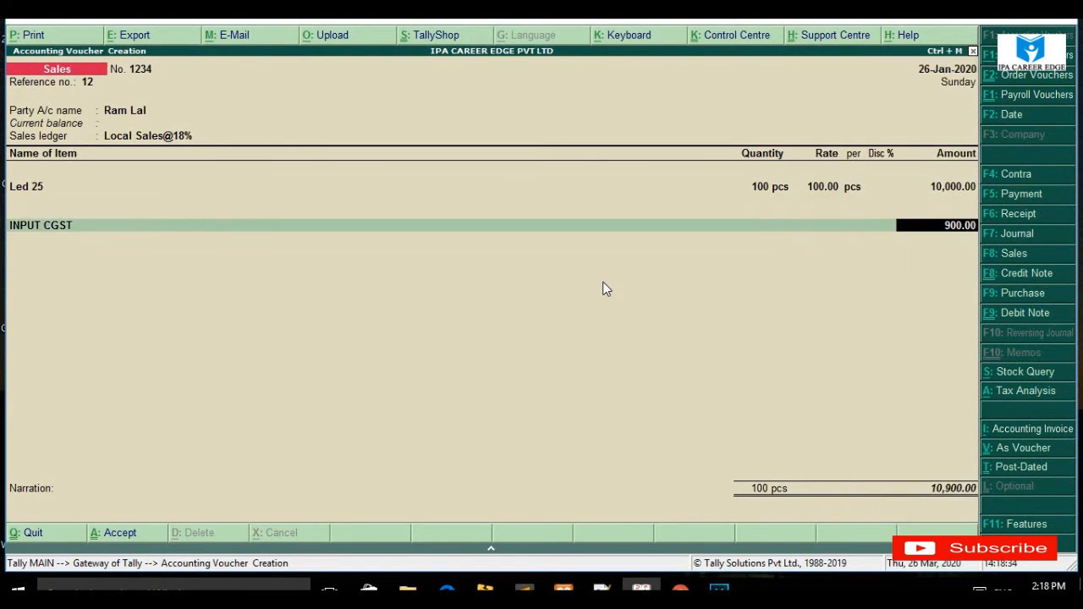
text(Ou)
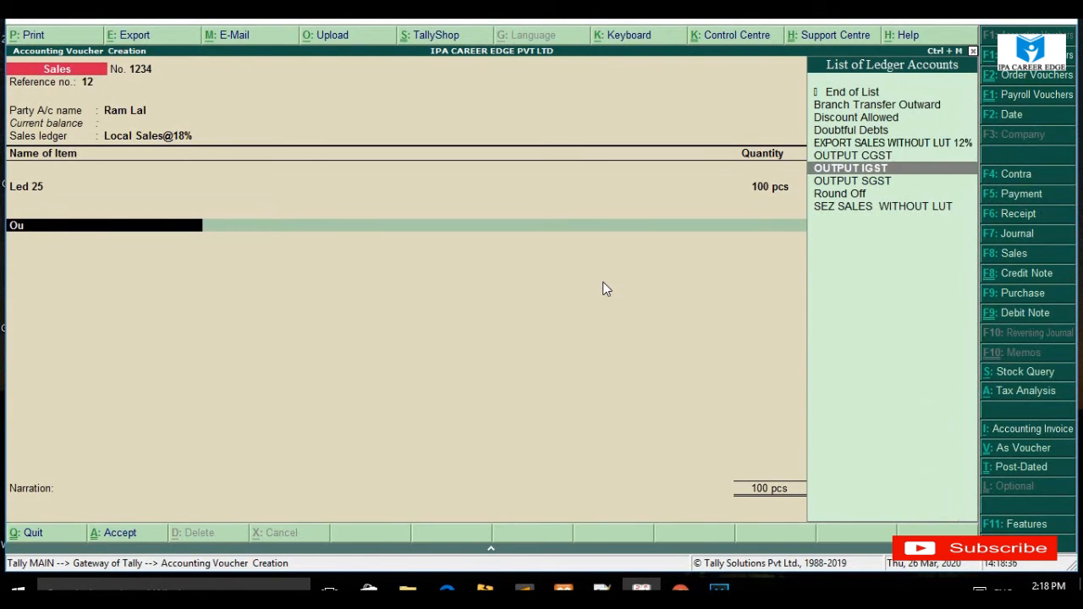
key(Return)
key(Return)
Add the OUTPUT SGST ledger below the OUTPUT CGST line
text(Ou)
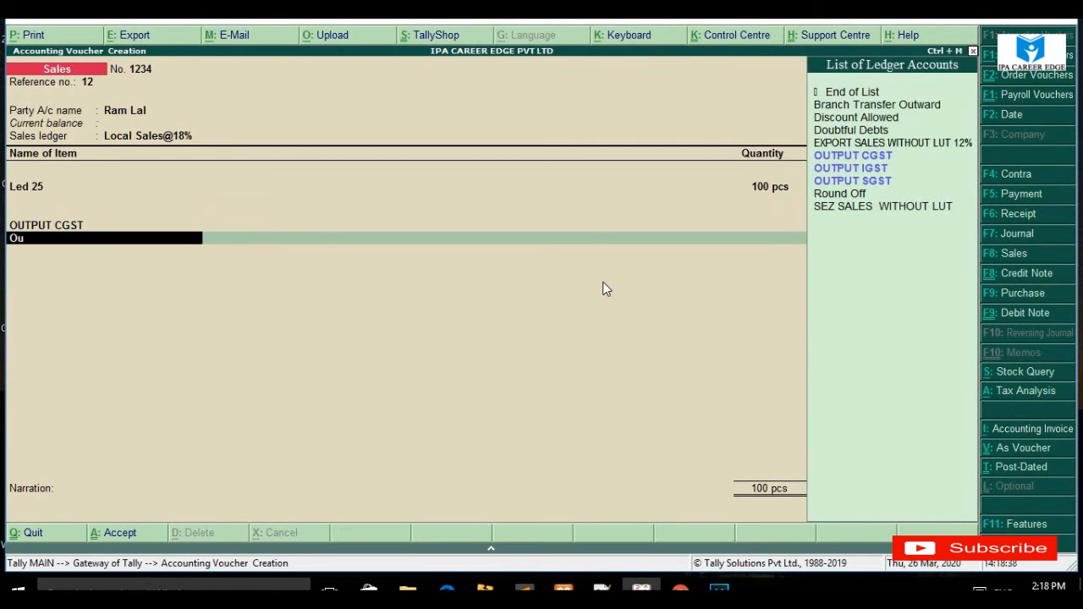
key(Down)
key(Down)
key(Return)
key(Return)
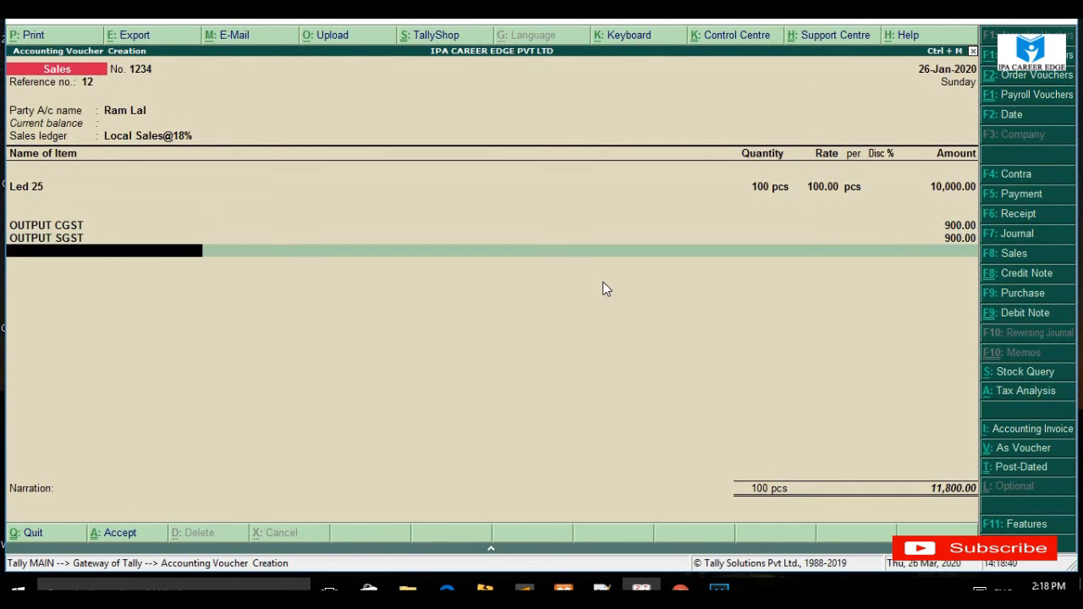
Finish the tax lines and record the full voucher amount bill-wise as New Ref 1234
key(Return)
key(Return)
key(BackSpace)
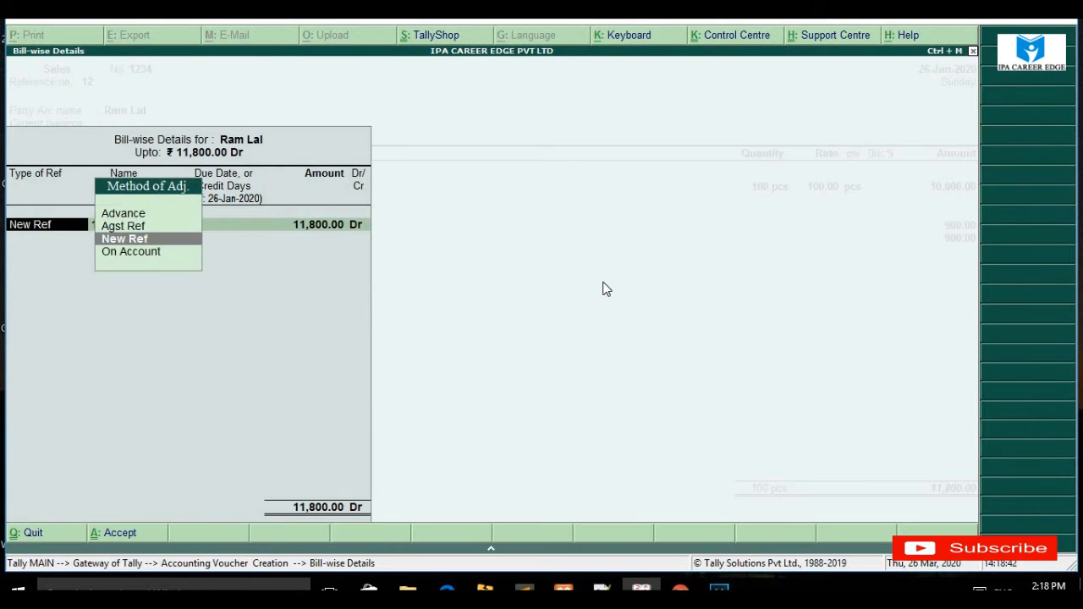
key(Return)
key(Return)
key(Return)
key(Return)
key(Return)
key(Return)
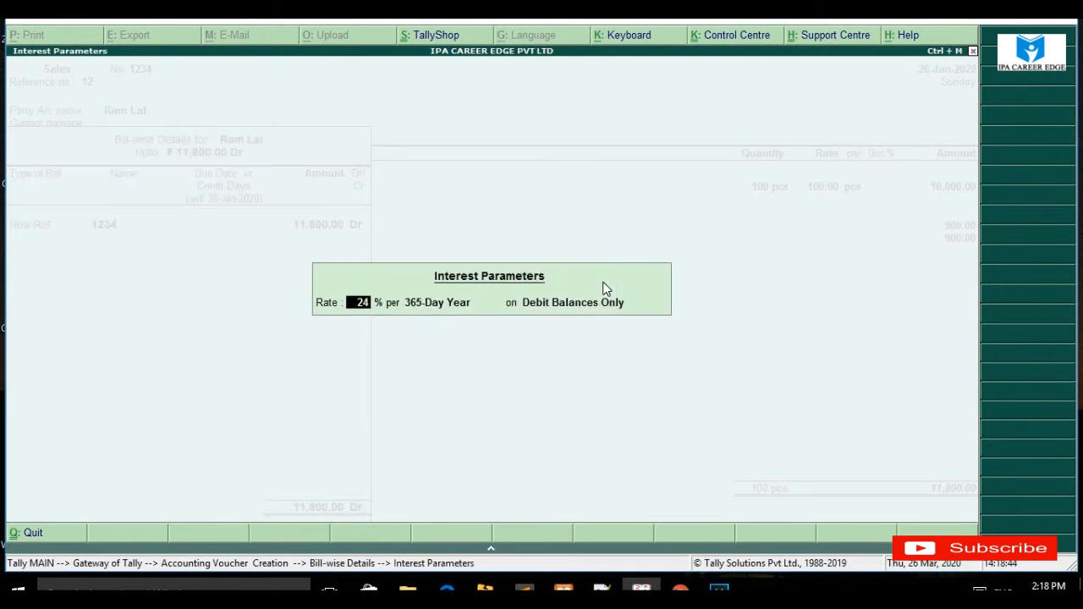
Accept the bill's interest parameters of 24% per 365-Day Year on Debit Balances Only and save the sales voucher
key(Return)
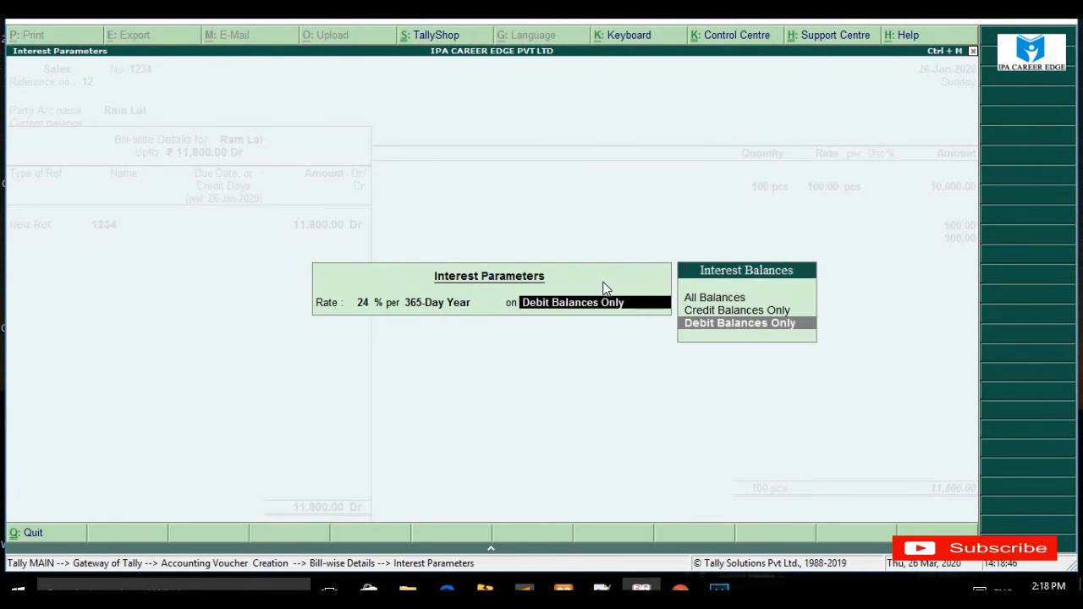
key(Return)
key(Return)
key(Return)
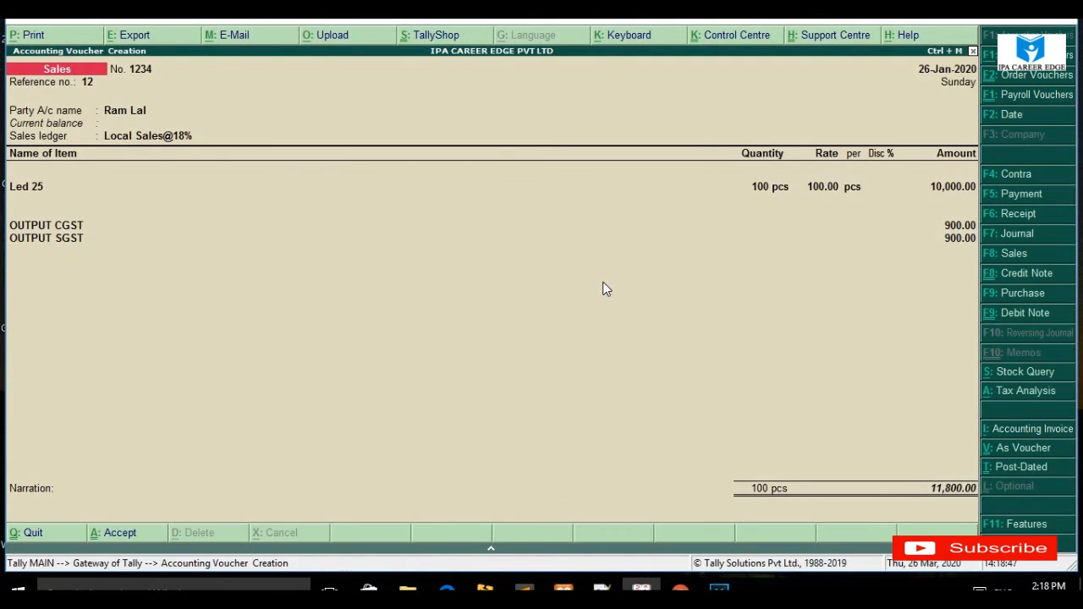
key(Return)
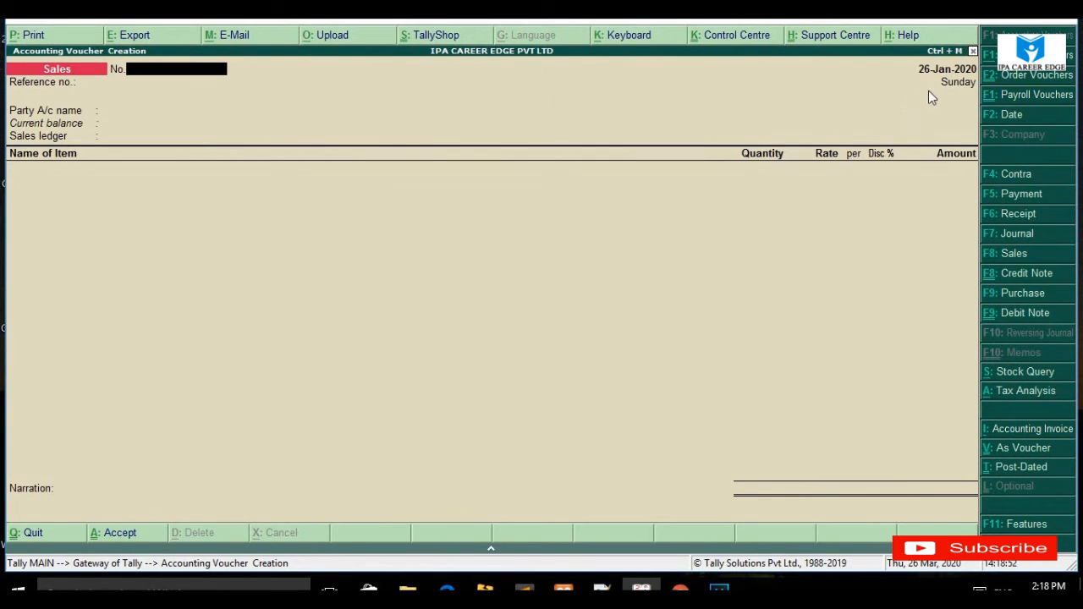
Leave voucher creation, check the new sales entry in the Day Book for 26-Jan-2020 and return to the Display Menu
key(Return)
key(Return)
key(Escape)
key(Down)
key(Down)
key(Down)
key(Down)
key(Down)
key(Down)
key(Down)
key(Down)
key(Down)
key(Down)
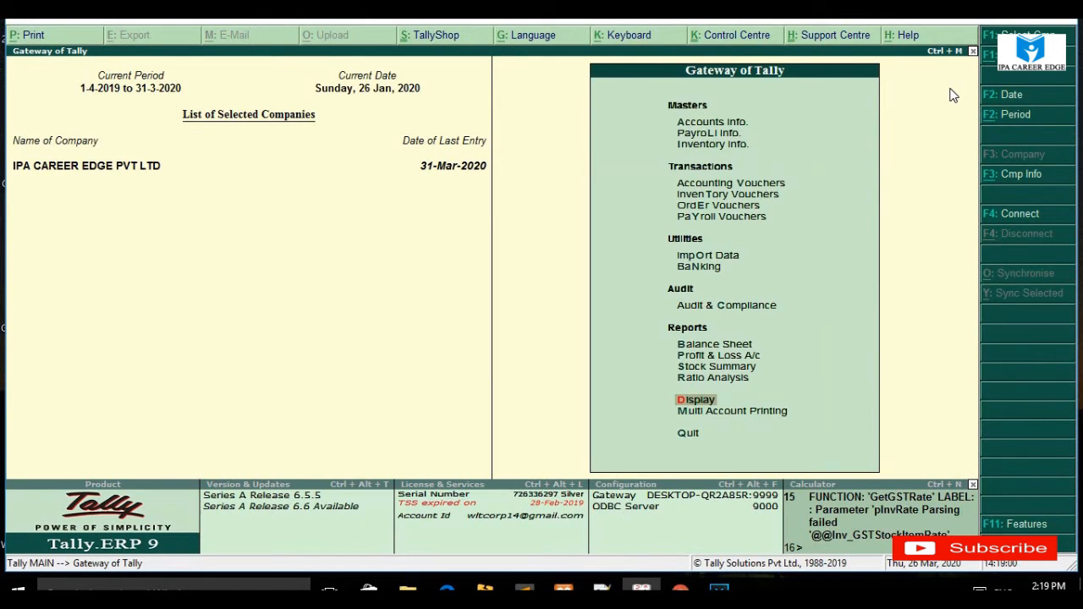
key(Return)
key(Down)
key(Return)
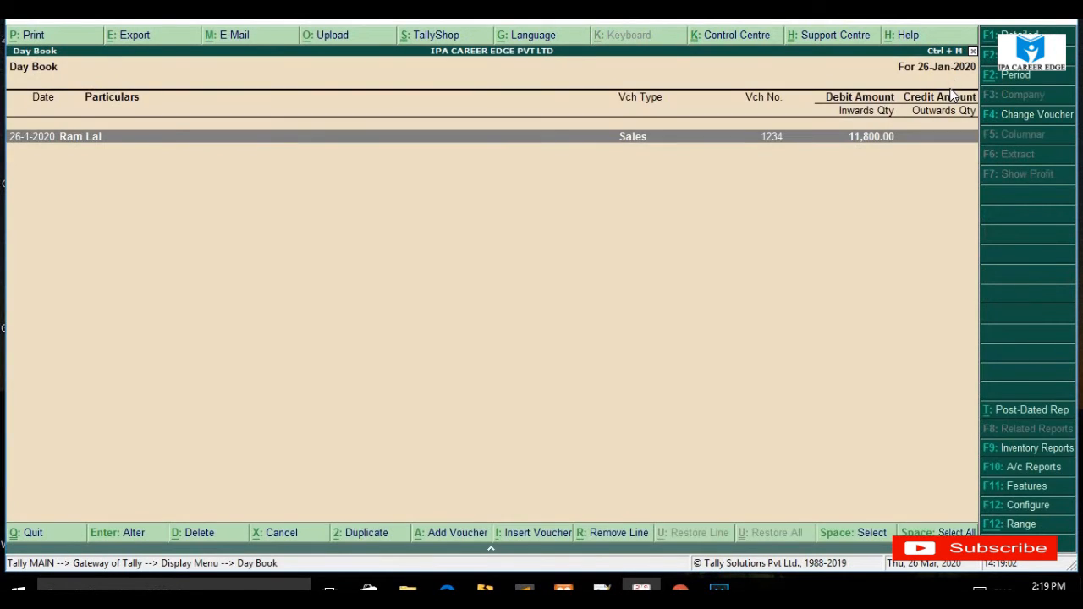
key(Return)
key(Escape)
key(Escape)
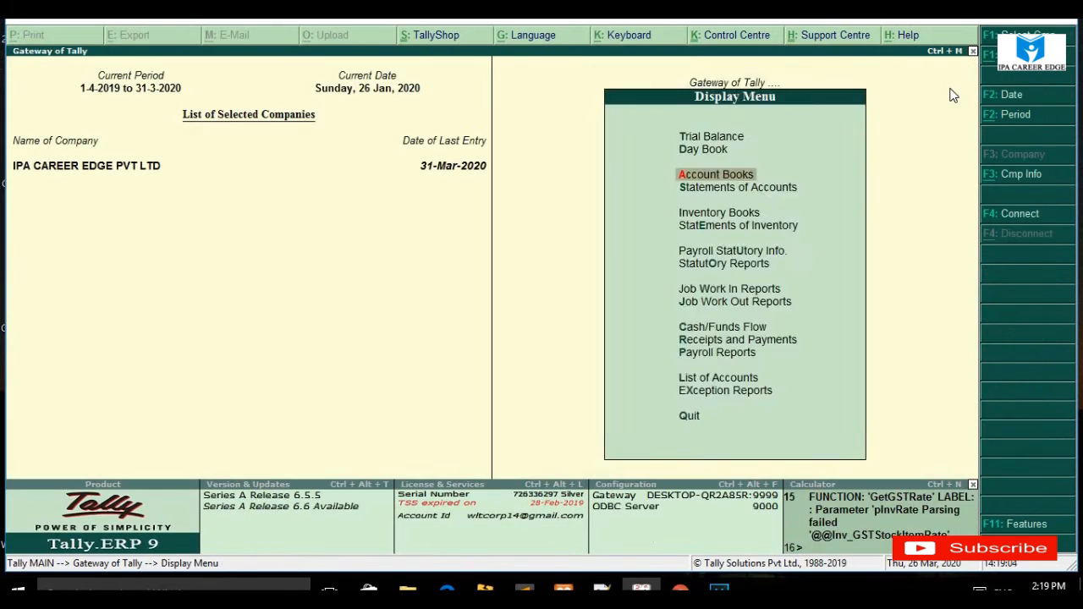
key(Escape)
key(Up)
key(Up)
key(Up)
key(Down)
key(Down)
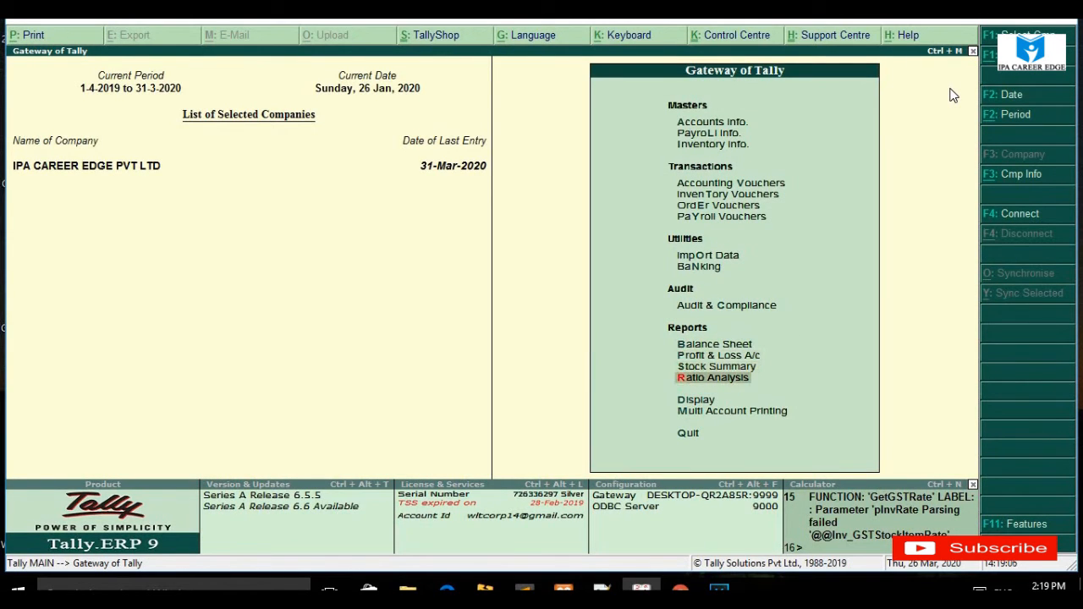
key(Down)
key(Return)
Open the Interest Receivable report under the interest calculations in Statements of Accounts
key(Down)
key(Down)
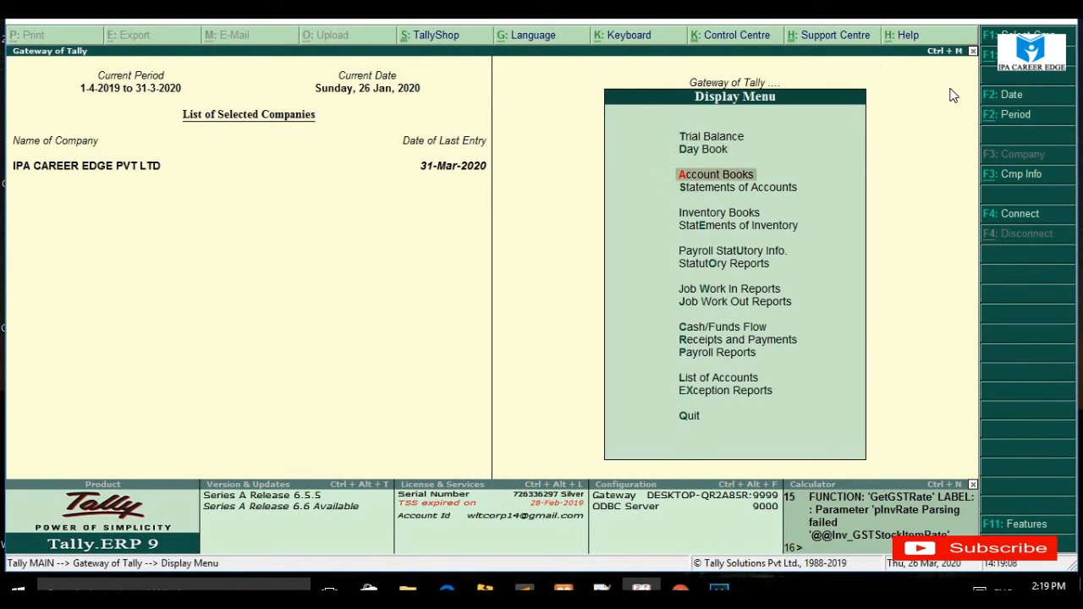
key(Down)
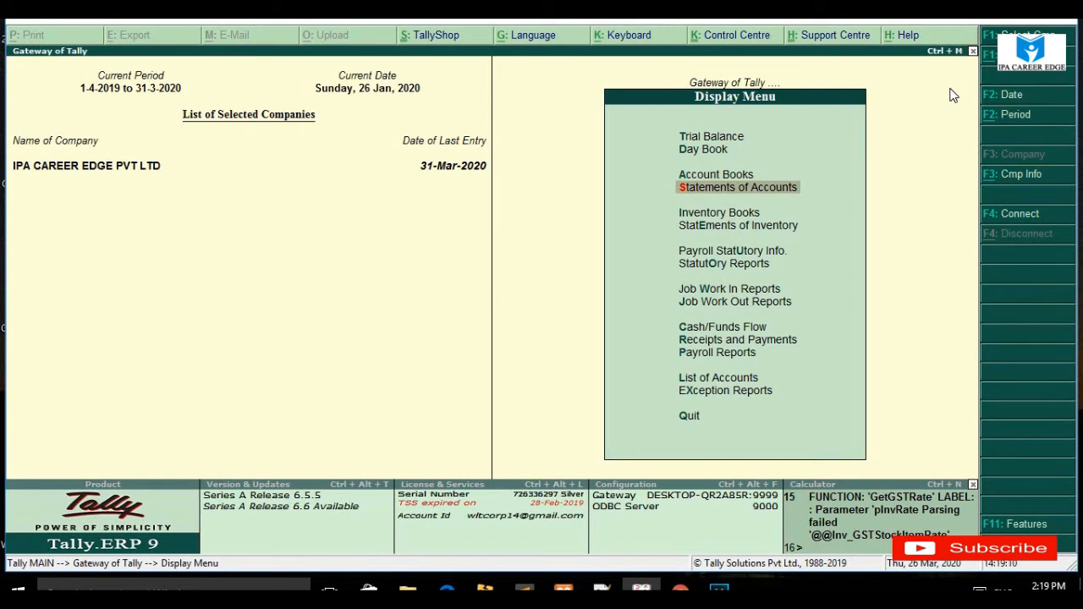
key(Return)
key(Down)
key(Down)
key(Up)
key(Return)
key(Down)
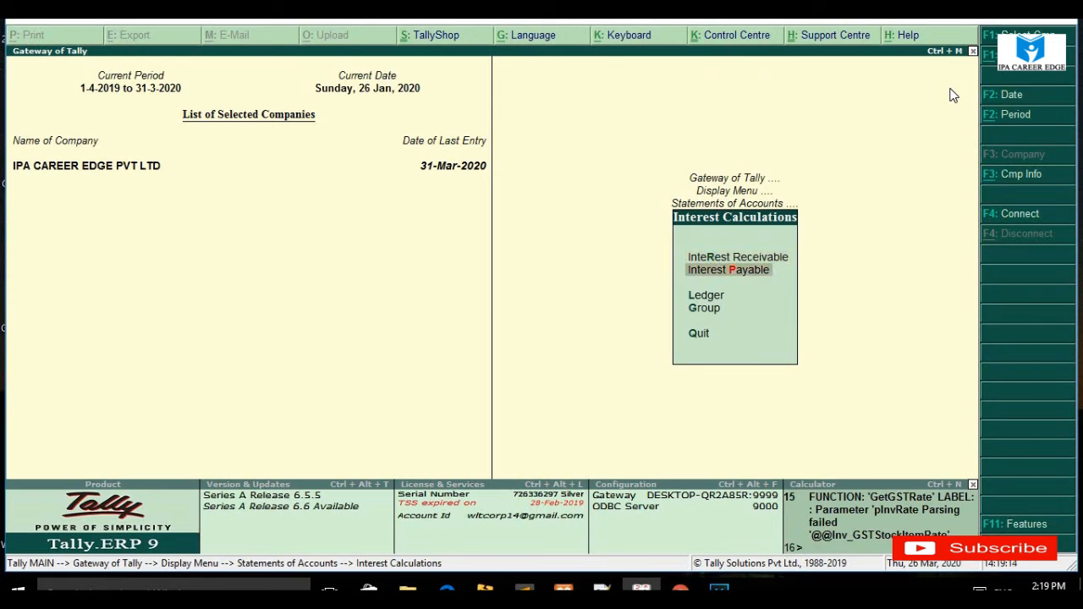
key(Up)
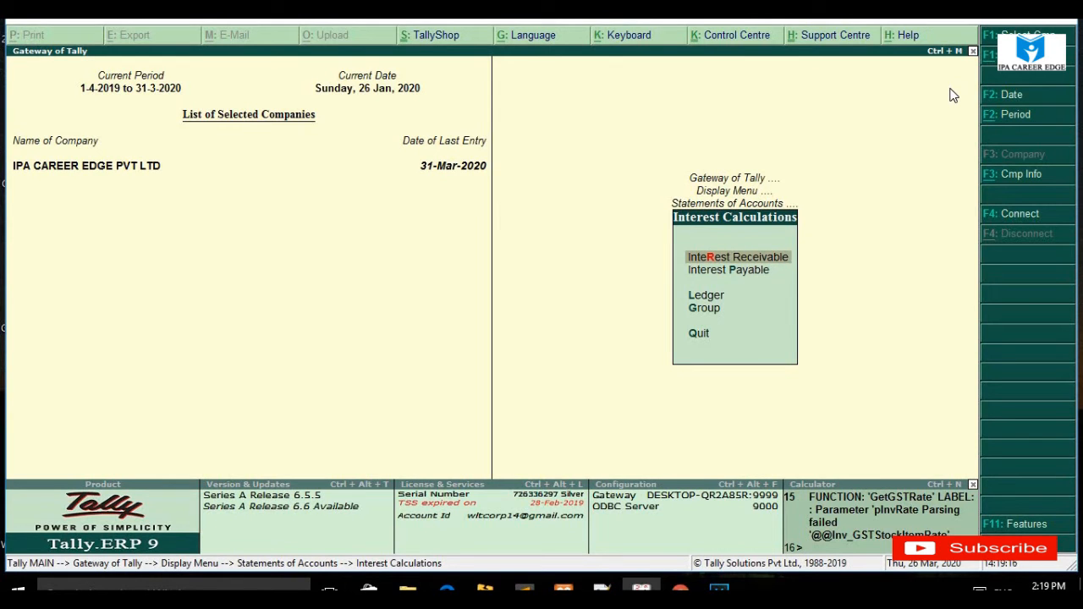
key(Return)
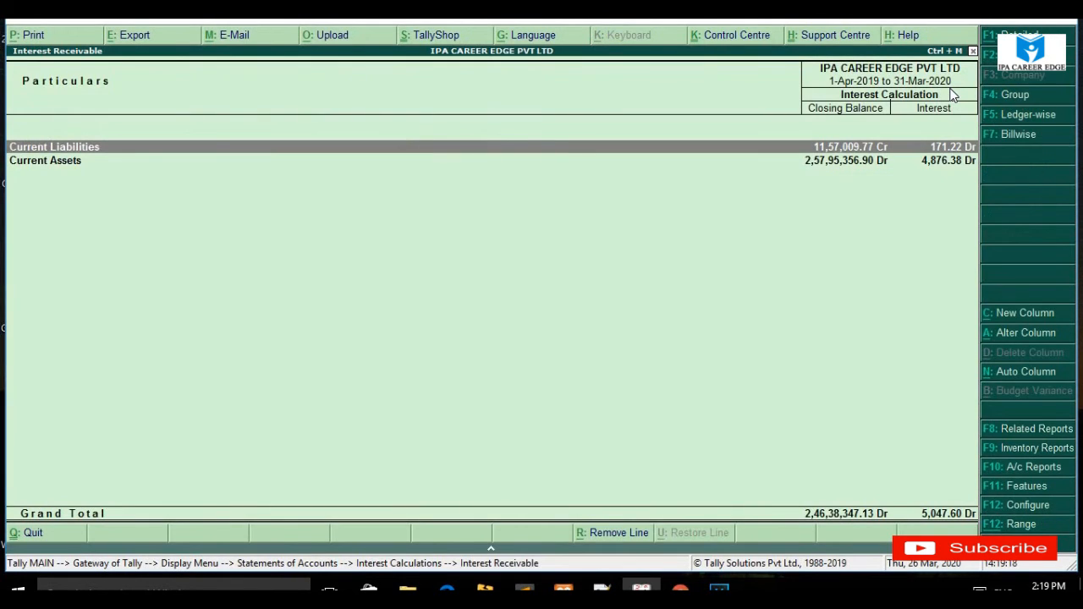
Drill down through Current Assets and Sundry Debtors to the first debtor's interest details
key(Down)
key(Return)
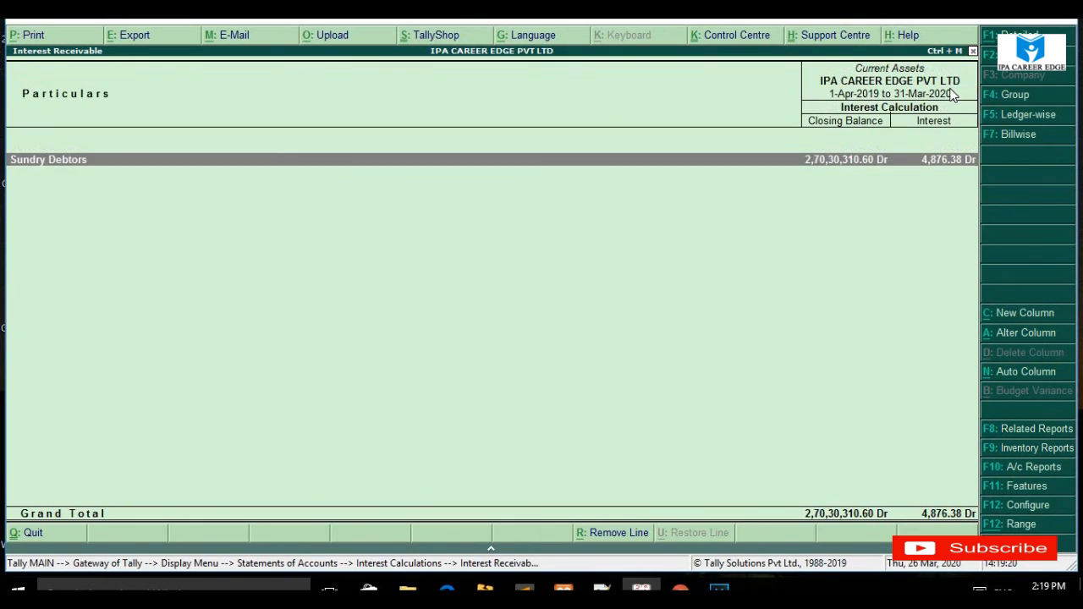
key(Return)
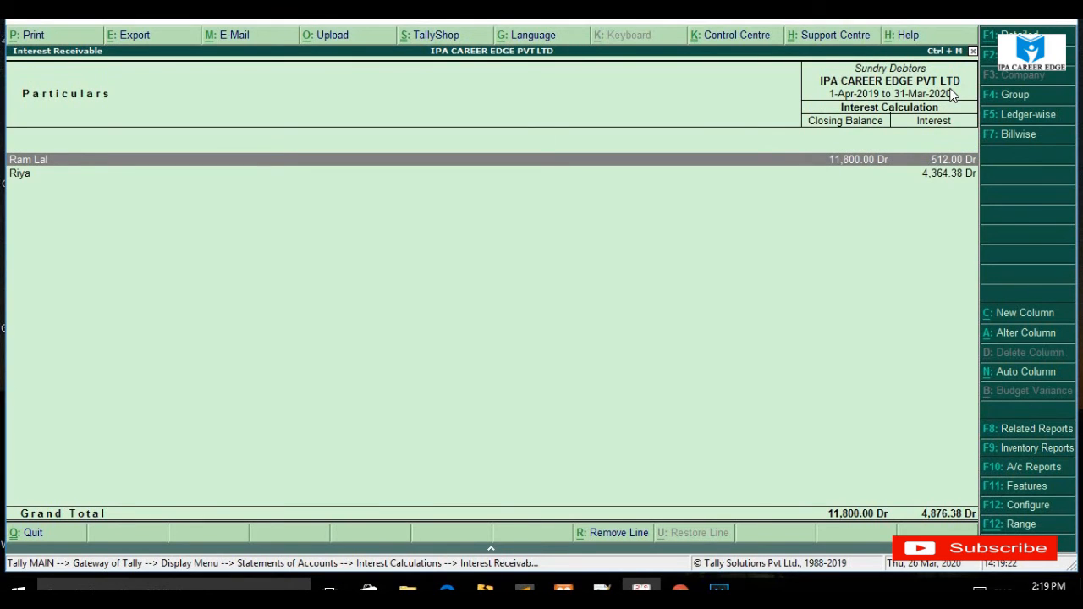
key(Return)
Return to Interest Calculations and examine the ledger-wise interest on the debtor's bill 1234
key(Escape)
key(Escape)
key(Escape)
key(Escape)
key(l)
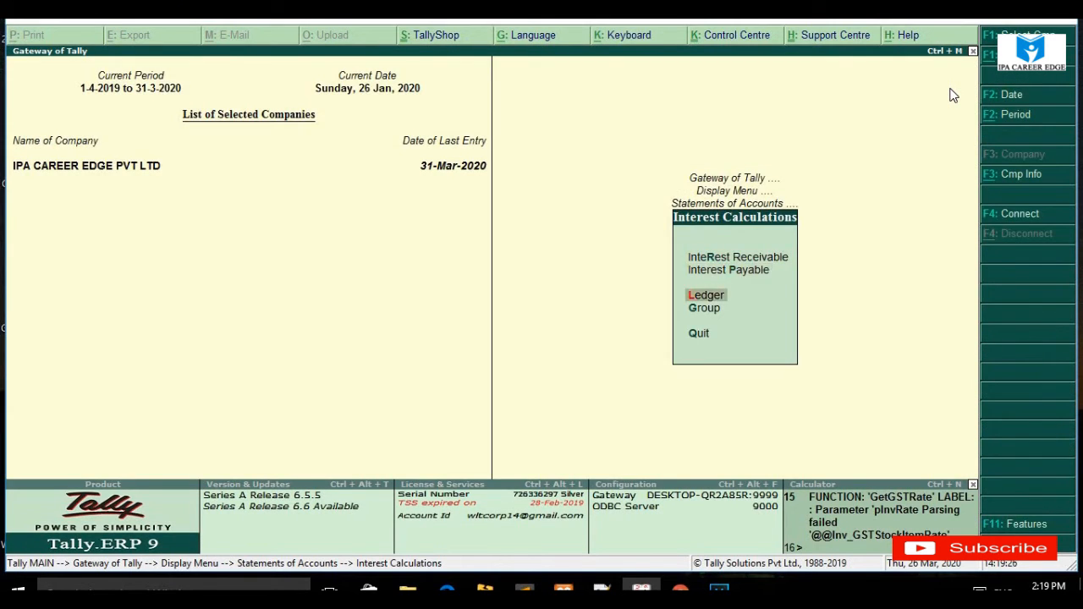
key(Return)
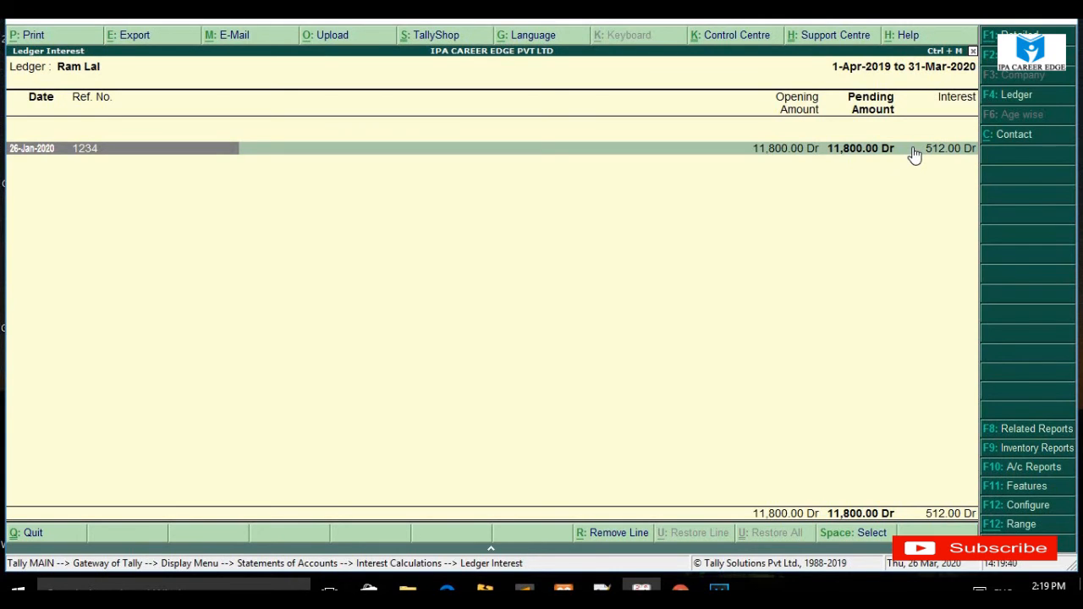
Leave the interest reports and start a new Receipt voucher in Accounting Vouchers
key(Escape)
key(Escape)
key(Up)
key(Escape)
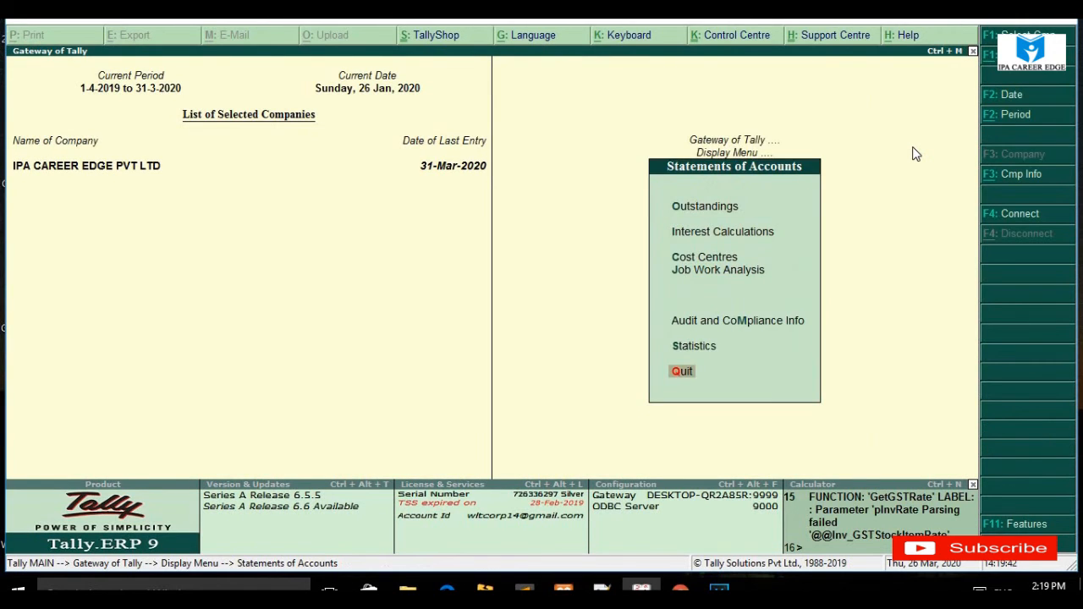
key(Escape)
key(Escape)
key(Up)
key(Up)
key(Up)
key(Up)
key(Up)
key(Up)
key(Up)
key(Up)
key(Up)
key(Up)
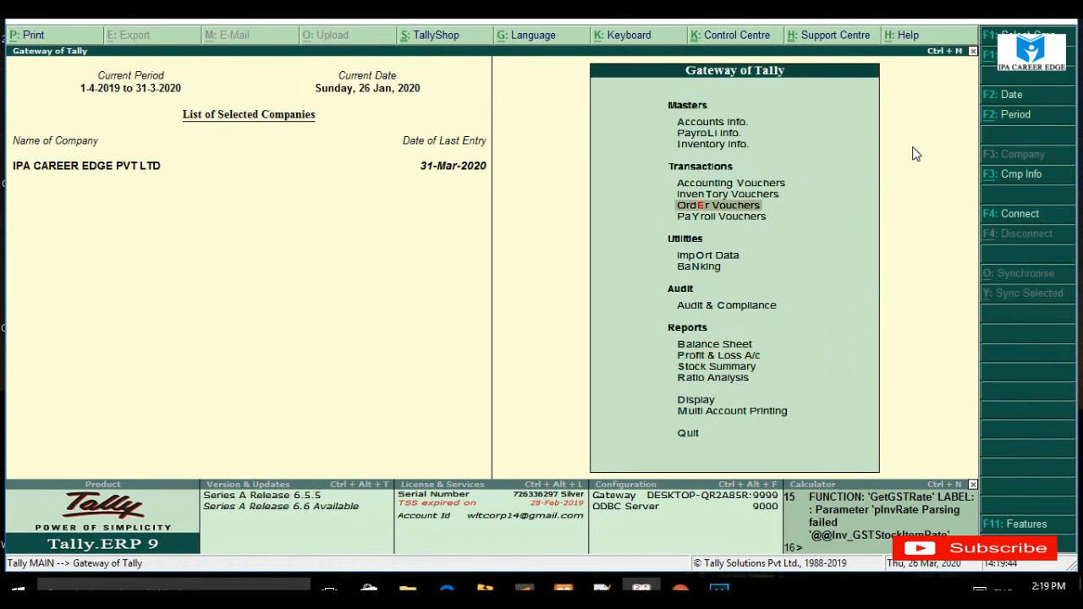
key(Return)
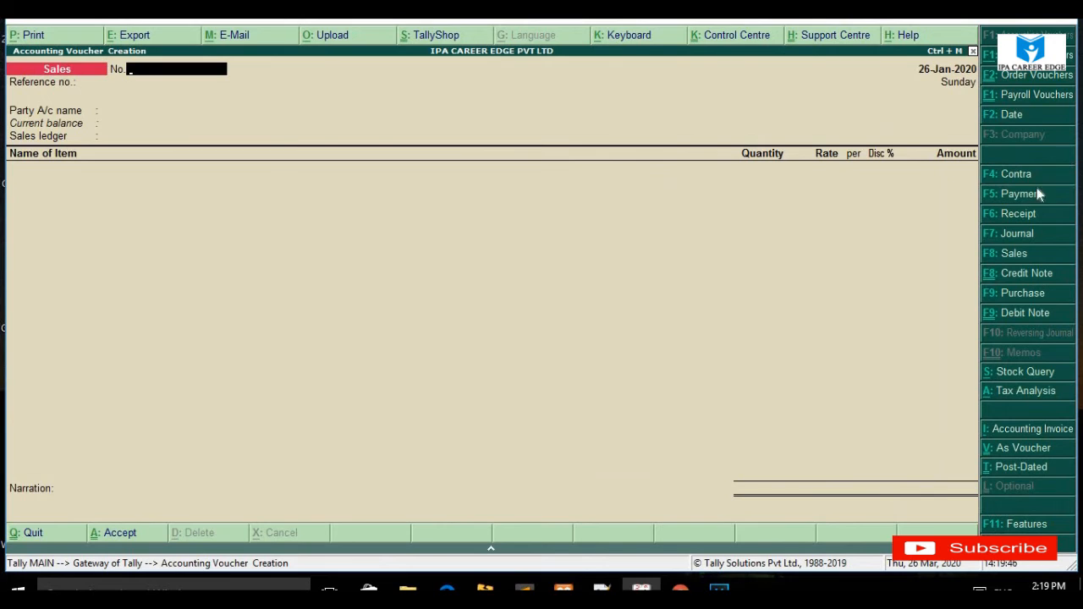
click(1011, 215)
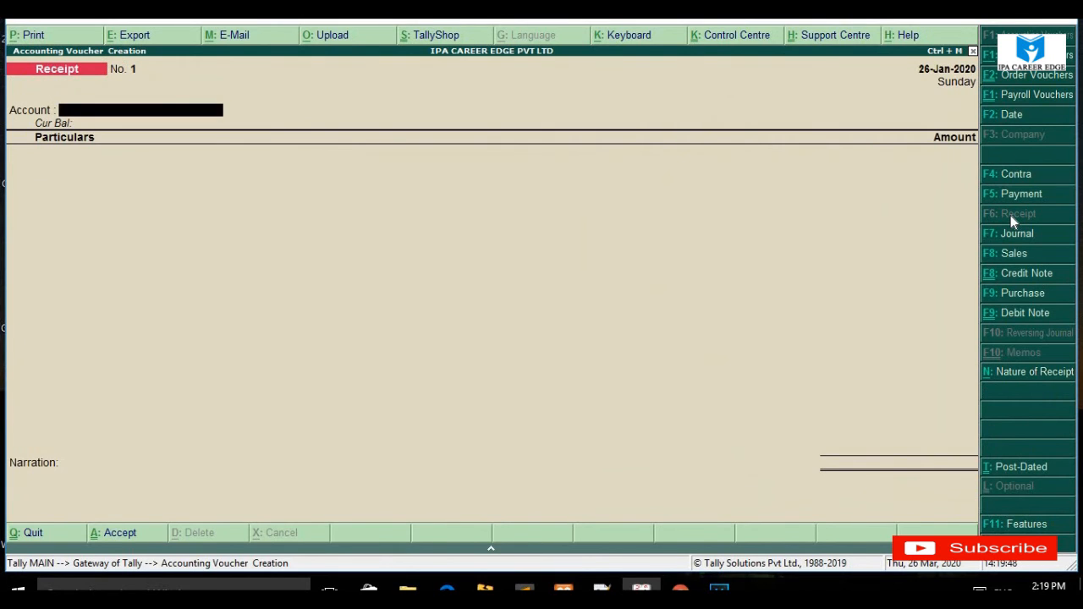
Set UBIN as the receipt's account and choose the debtor's ledger with the outstanding bill in the particulars
text(ub)
key(Return)
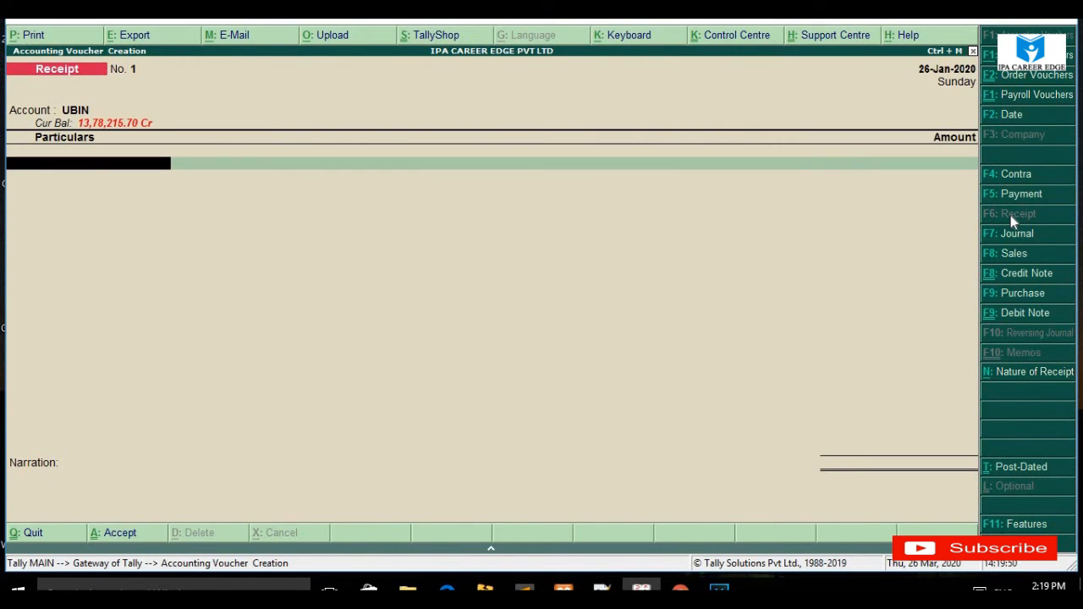
text(Ram)
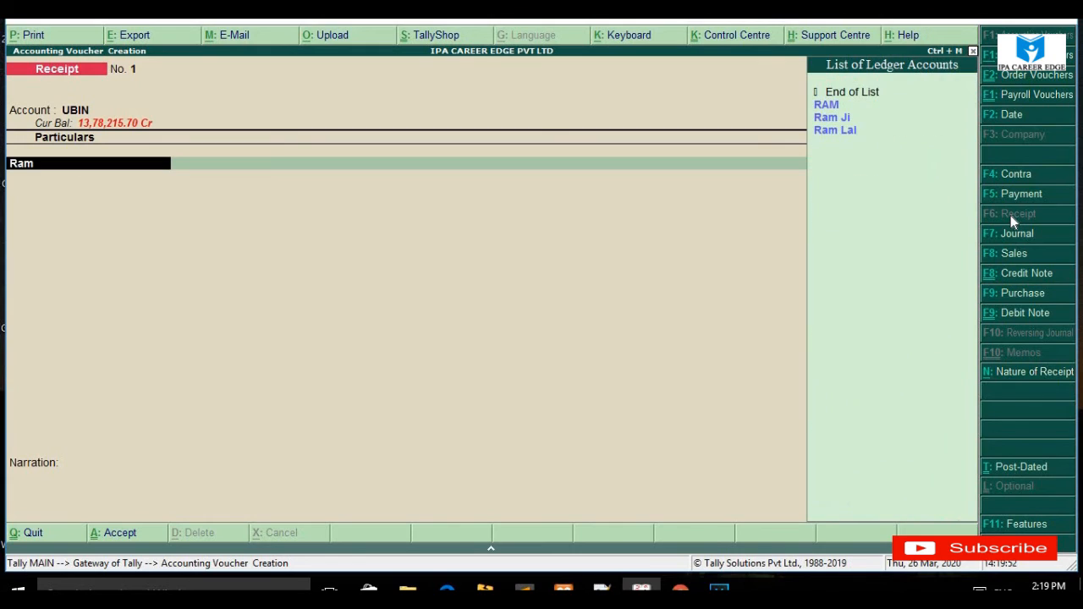
key(Down)
key(Down)
key(Return)
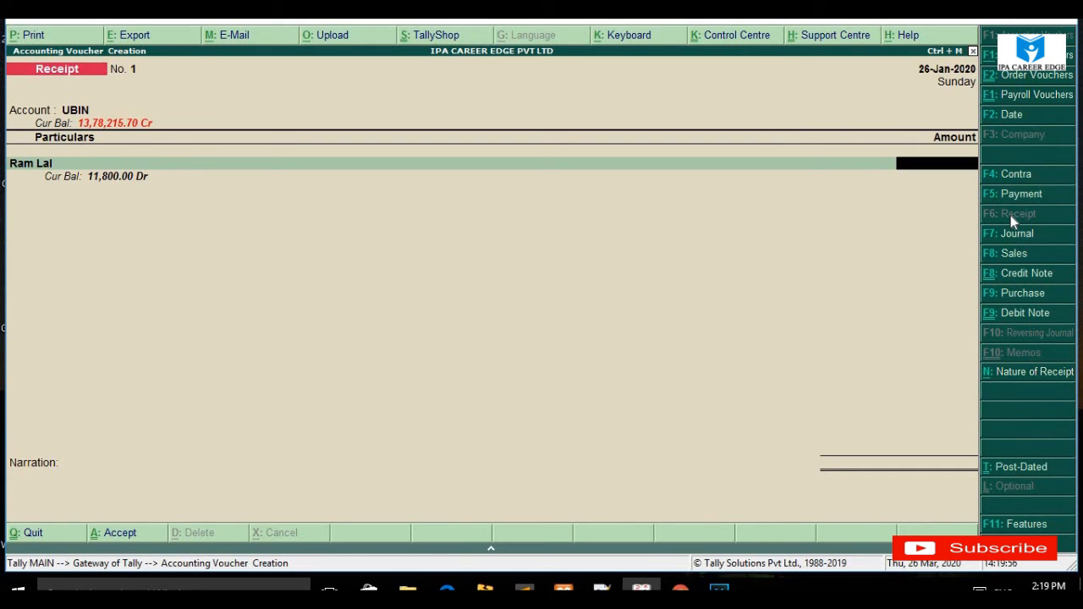
Enter 11,800.00 as the amount received and allocate it in full against bill reference 1234
text(11800)
key(Return)
key(Return)
key(Return)
key(Return)
key(Return)
Change the receipt voucher's date to 26-Mar-2020
key(F2)
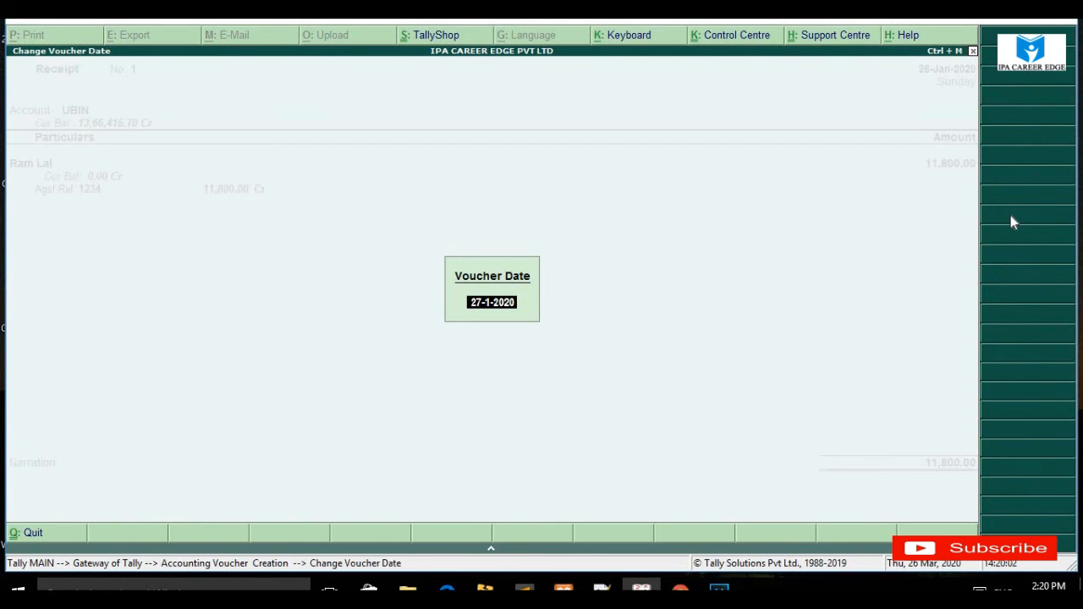
key(Escape)
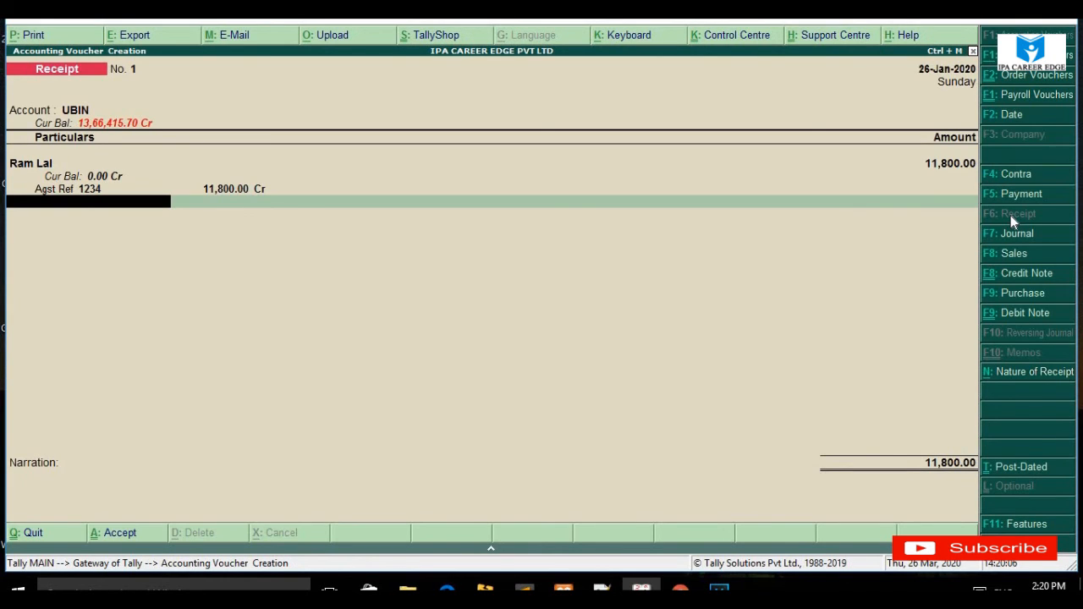
key(F2)
text(26-3)
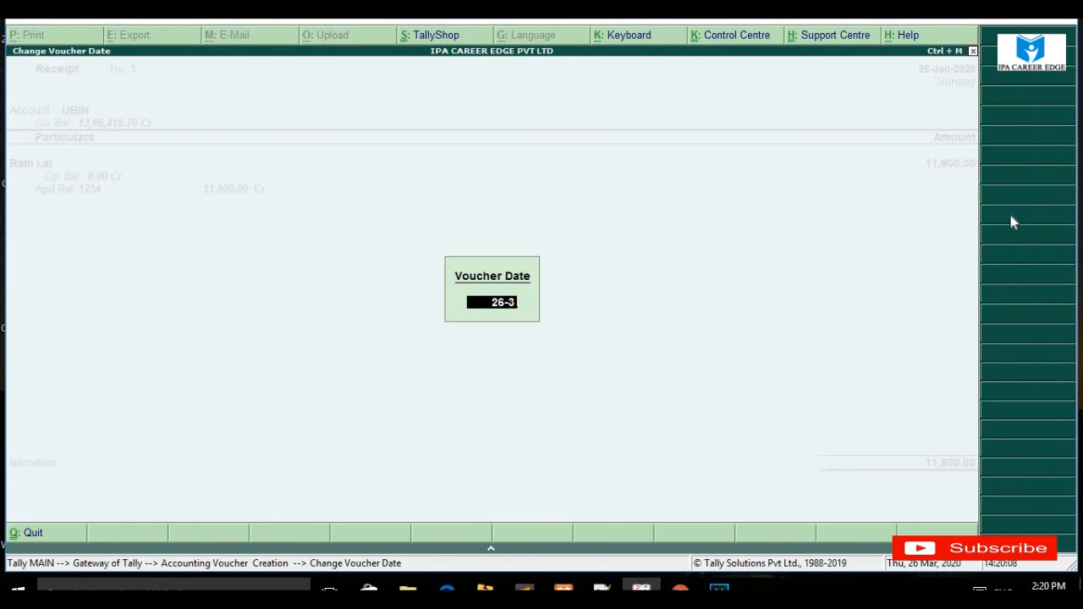
key(Return)
Accept the UBIN bank allocation as Cheque/DD dated 26-Mar-2020, save the receipt and leave voucher creation
key(Return)
key(Return)
key(Return)
key(Return)
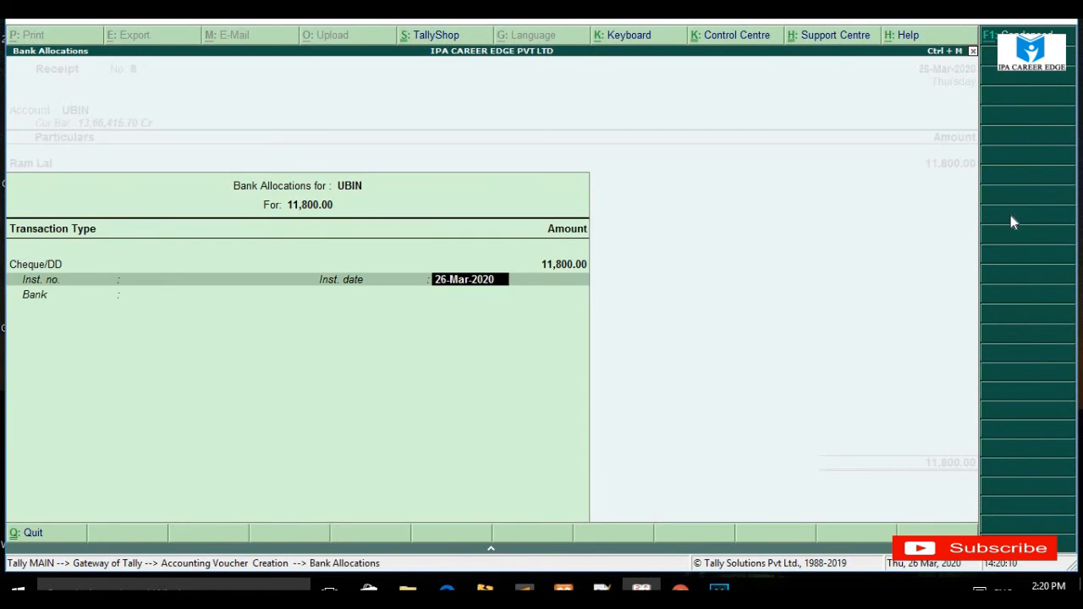
key(Return)
key(Return)
key(Return)
key(Escape)
key(Return)
Go to the Statements of Accounts reports in the Display Menu
key(Down)
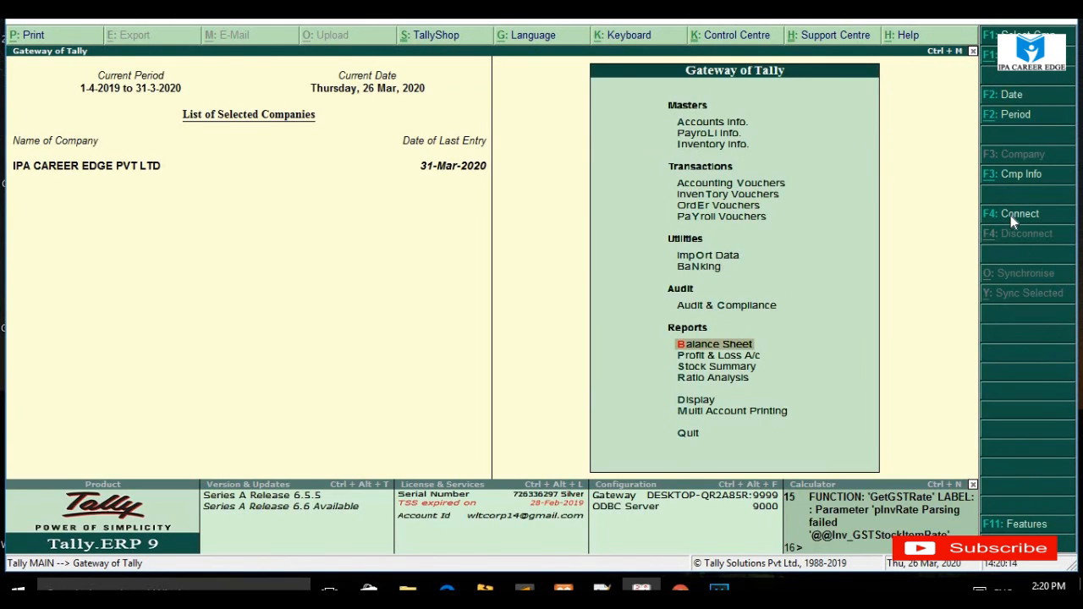
key(Return)
key(Escape)
key(Down)
key(d)
key(Down)
key(Down)
key(Down)
key(Down)
key(Down)
key(Up)
key(Up)
key(Up)
key(Down)
key(Return)
Open the ledger-wise interest calculation for the debtor and examine the interest on bill 1234 following the receipt
key(Down)
key(Down)
key(Up)
key(Return)
key(Down)
key(Down)
key(Return)
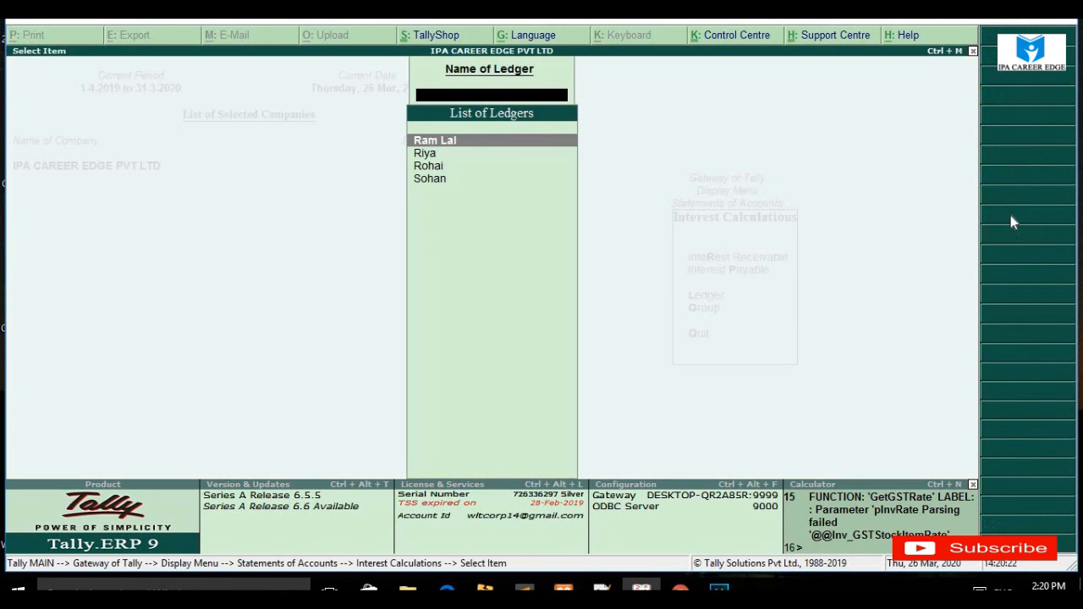
key(Return)
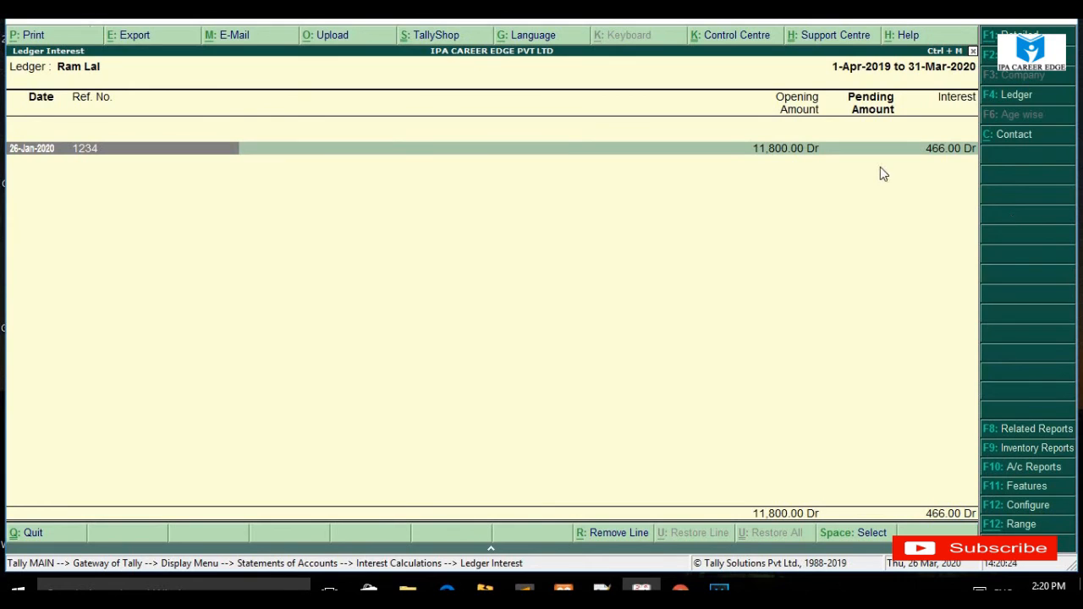